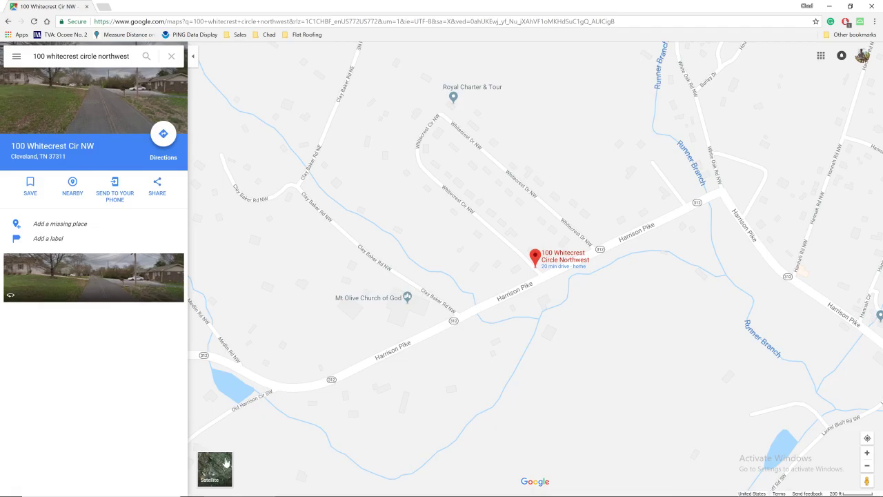
Zoom in and pan the satellite map until the marked property sits mid-screen
scroll(520, 201, down, 5)
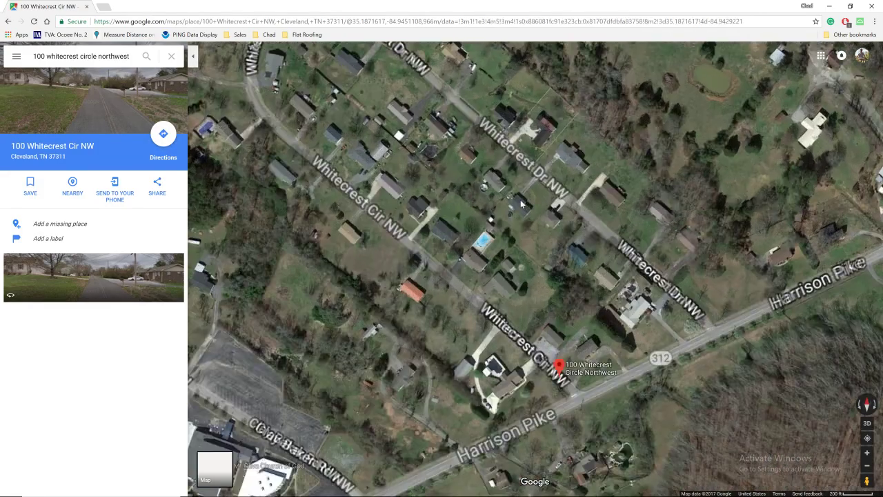
drag(545, 250, 504, 119)
mouse_move(517, 235)
mouse_down()
mouse_move(563, 336)
mouse_move(566, 445)
mouse_up()
drag(531, 245, 539, 171)
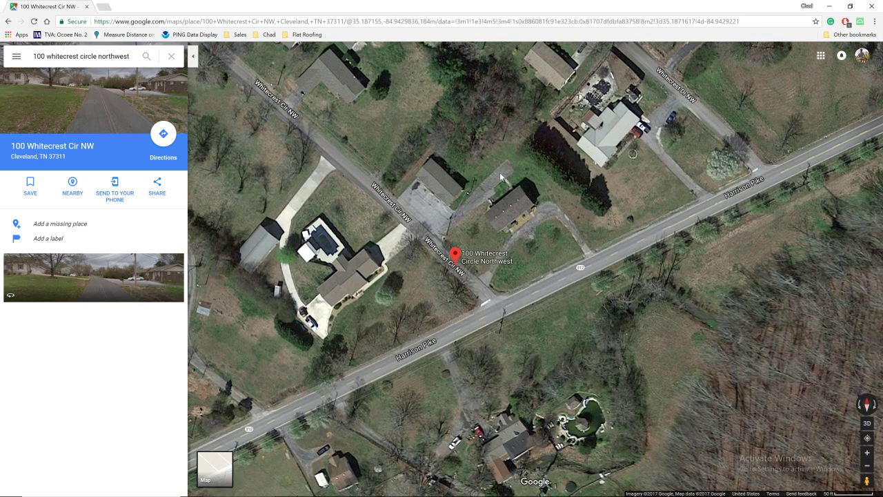
Trace the building's roof corners with Measure distance, closing the outline at the start point
right_click(485, 216)
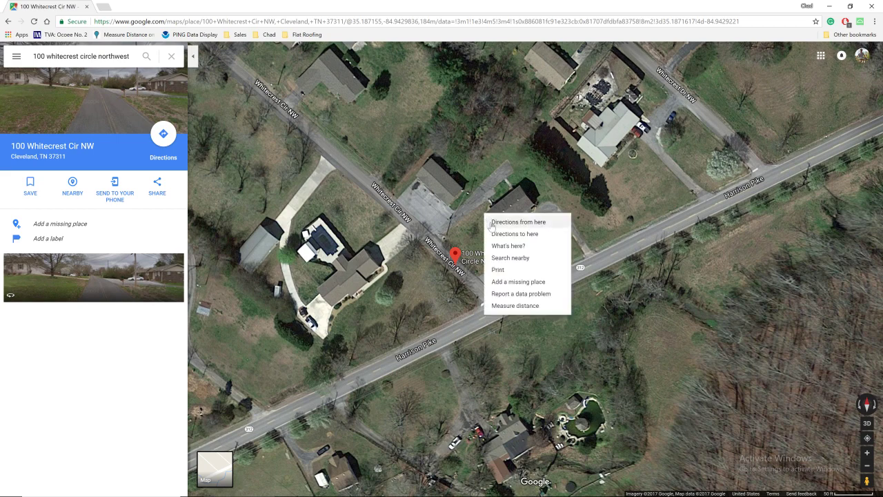
click(505, 306)
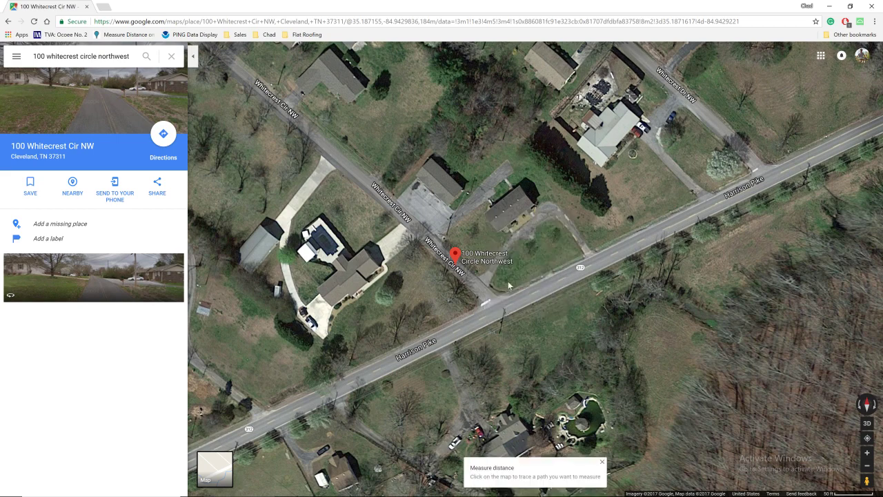
click(520, 187)
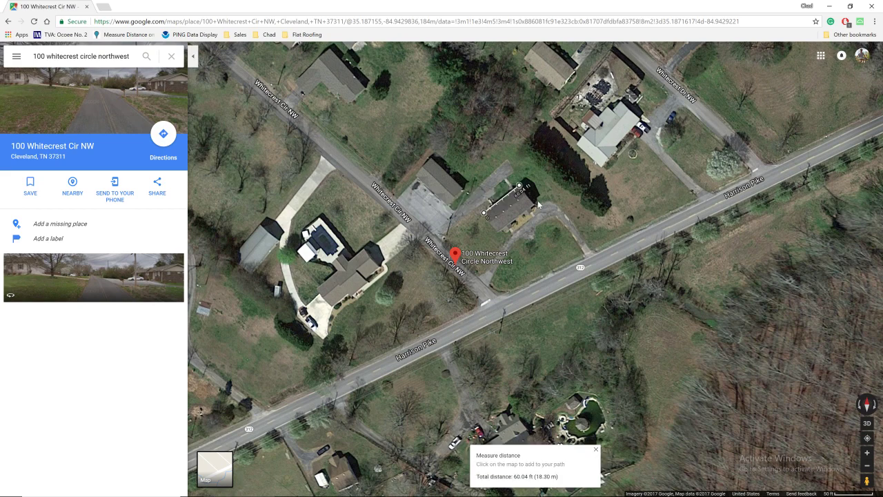
click(534, 205)
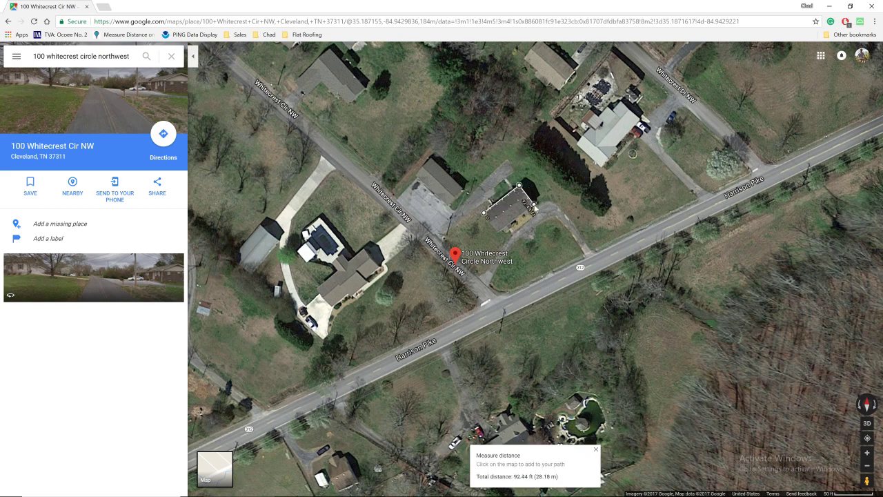
click(498, 231)
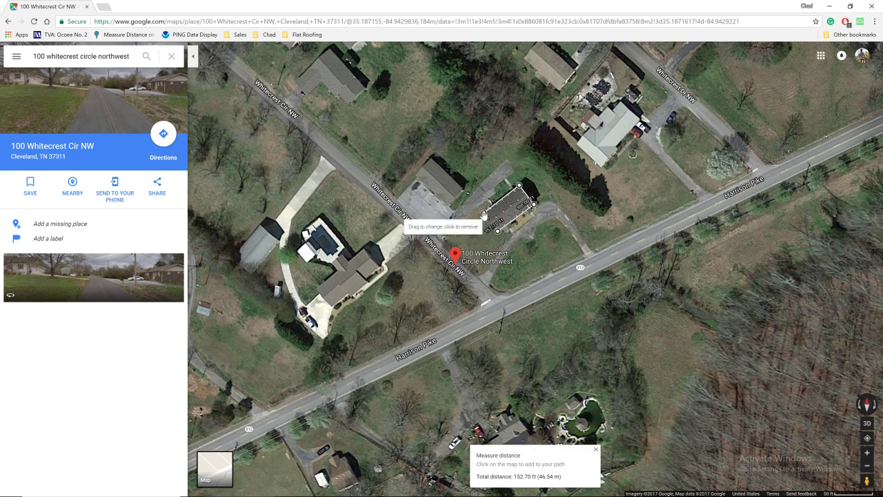
click(484, 215)
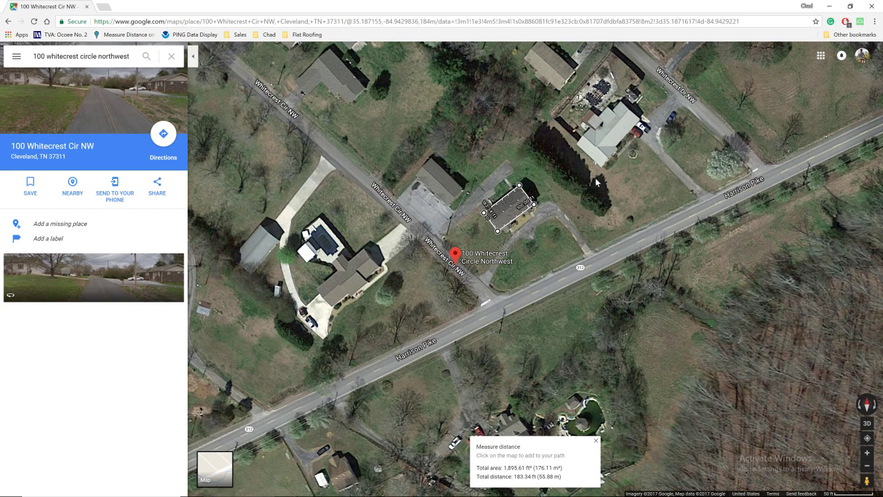
Tilt into 3D and back to flat view, then select the 1,895.61 ft² total area
ctrl+drag(594, 200, 532, 90)
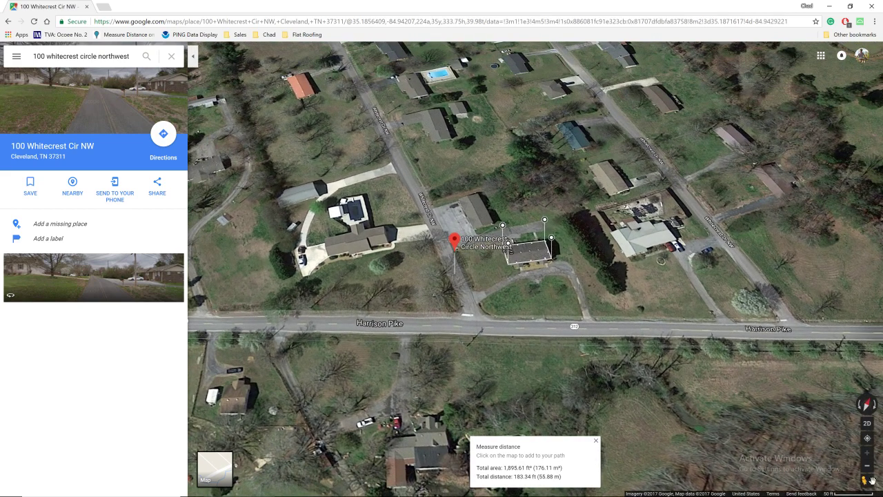
click(868, 423)
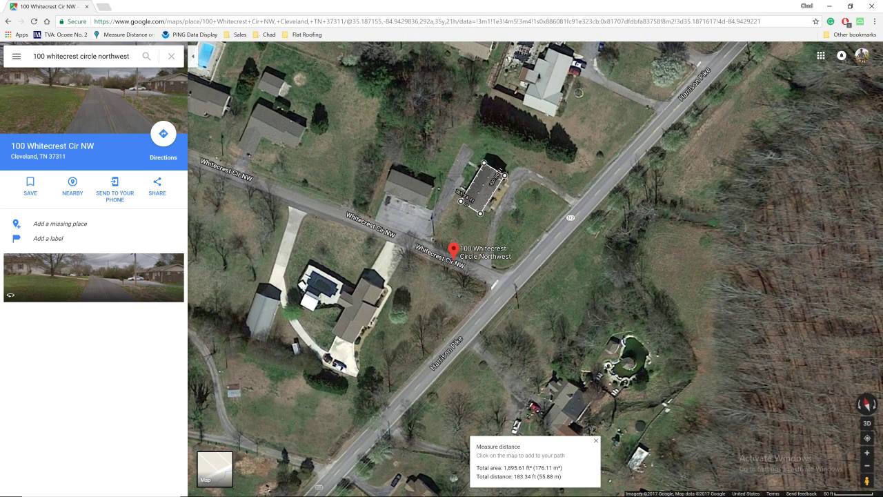
mouse_move(537, 476)
mouse_down()
mouse_move(517, 476)
mouse_move(538, 468)
mouse_up()
mouse_move(504, 492)
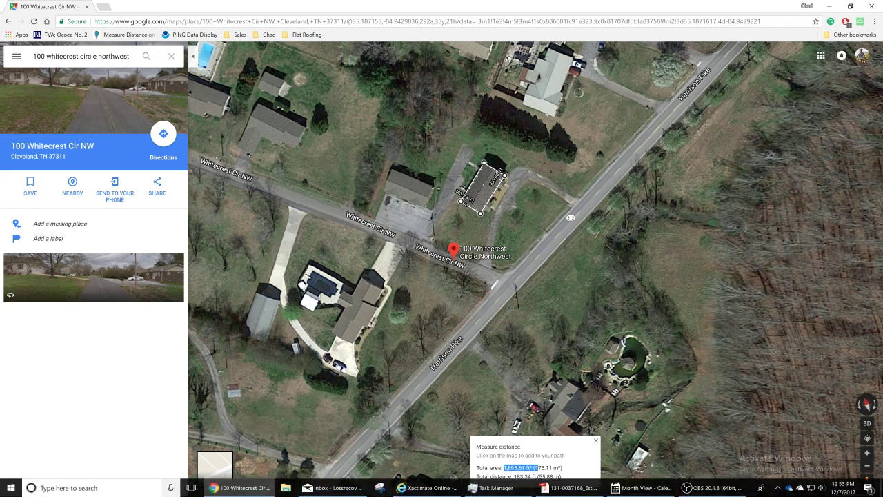
click(103, 488)
text(calc)
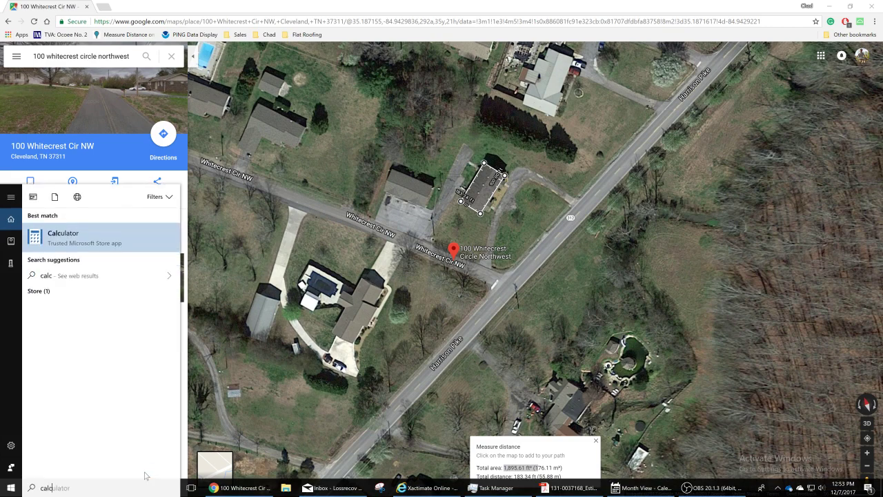
click(118, 236)
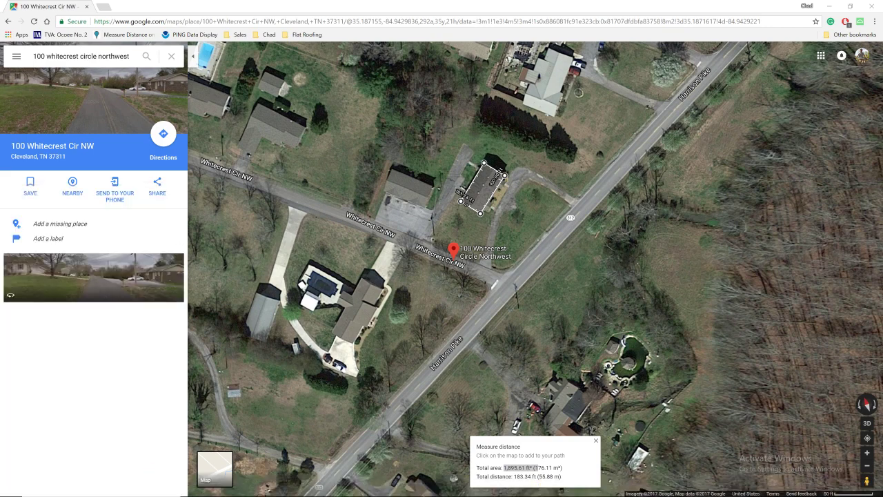
drag(445, 188, 707, 121)
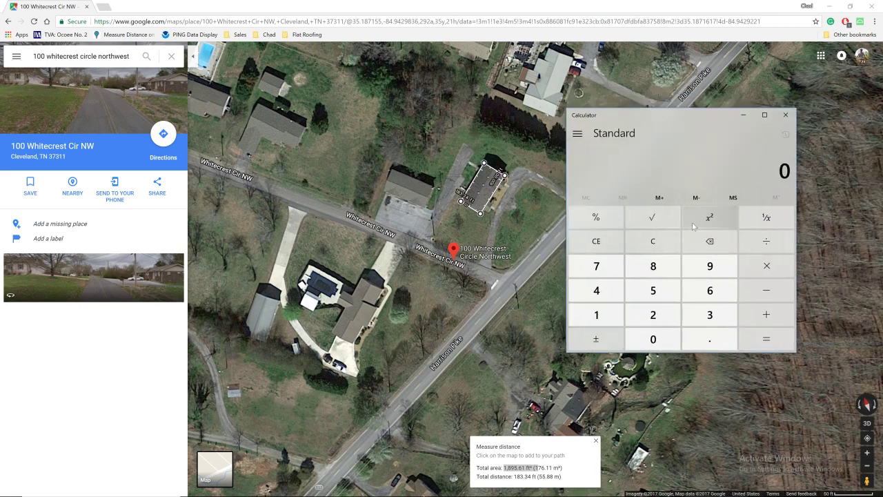
text(1,895.61)
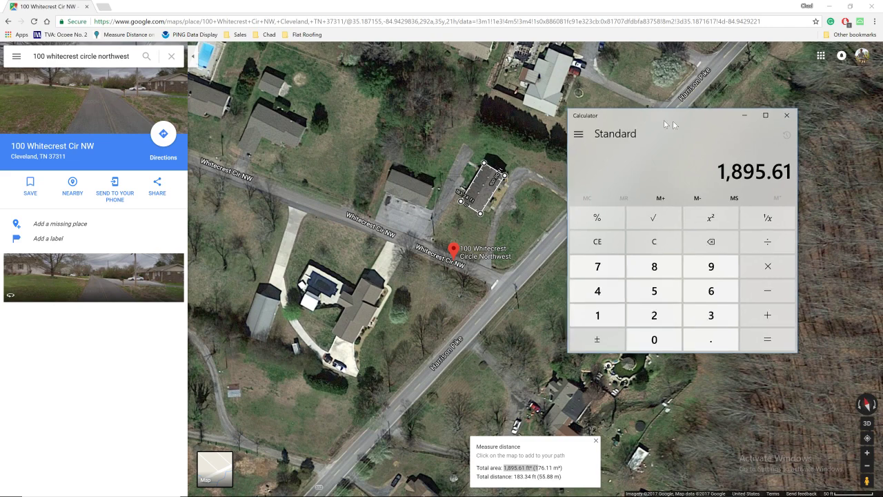
click(743, 114)
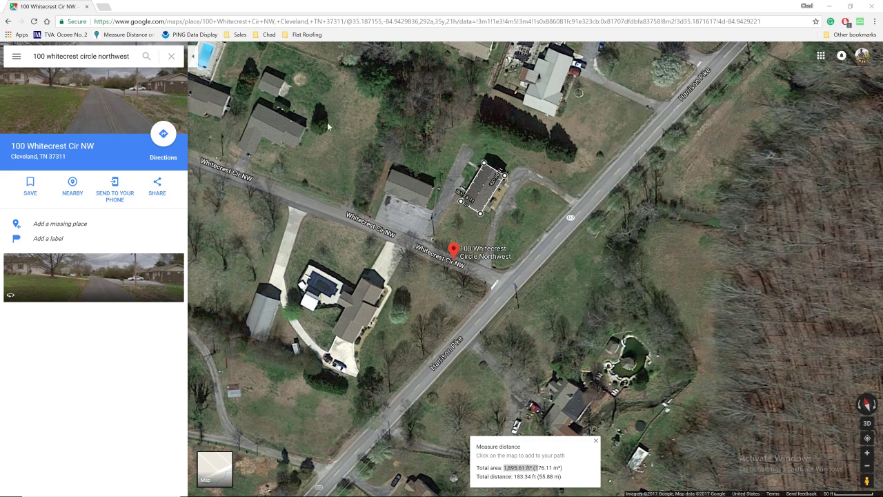
Open Street View facing the brick house's gable, zoom in, and turn on the protractor overlay
mouse_move(867, 481)
mouse_down()
mouse_move(449, 234)
mouse_move(417, 233)
mouse_move(461, 234)
mouse_move(461, 243)
mouse_up()
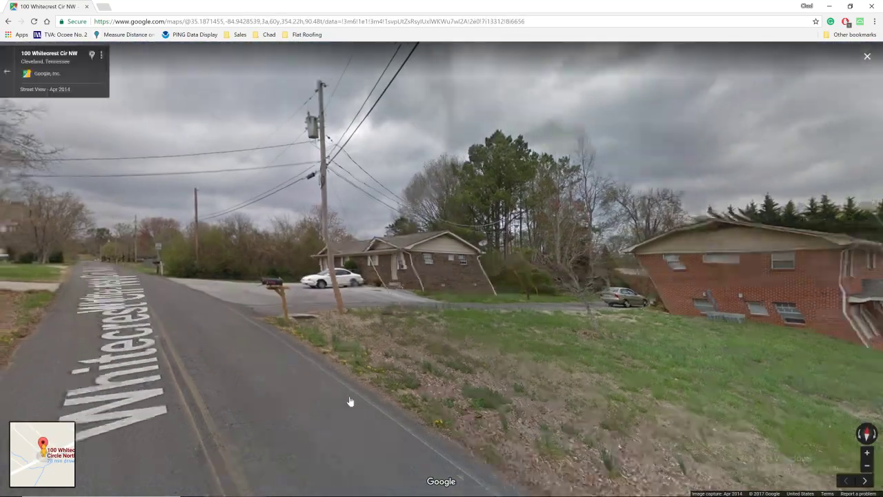
drag(351, 403, 603, 294)
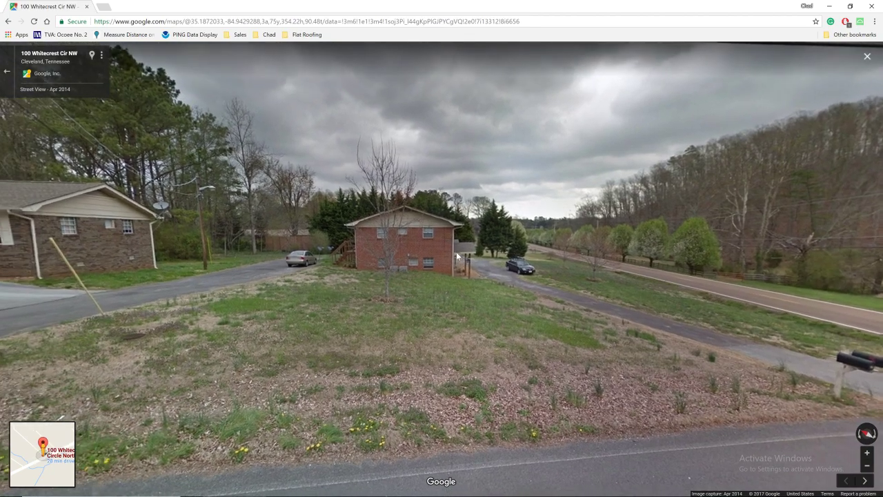
click(456, 252)
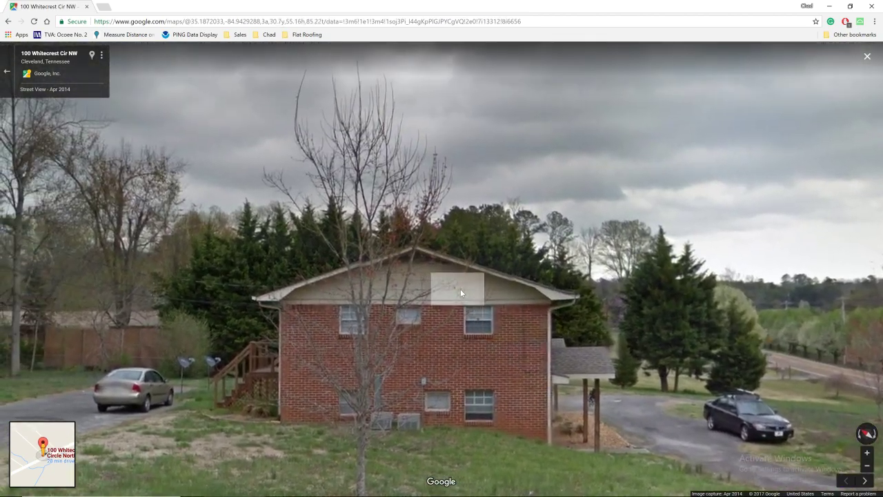
click(460, 289)
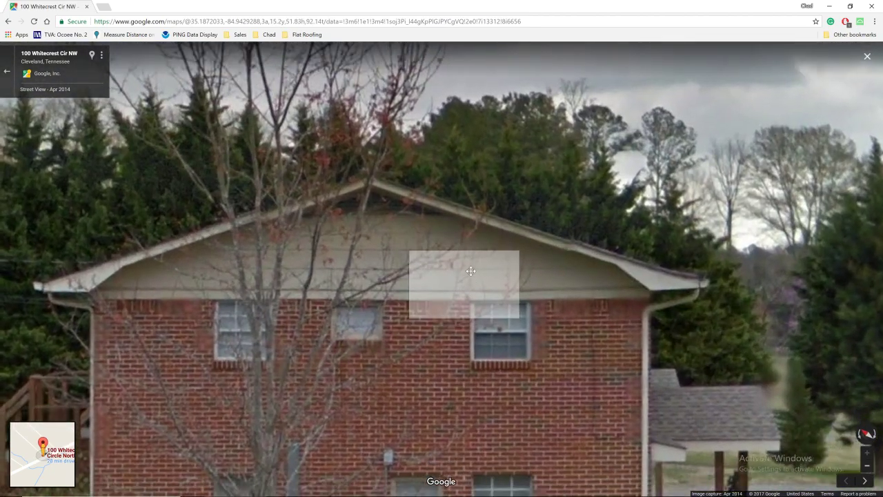
scroll(463, 269, up, 1)
scroll(469, 267, up, 2)
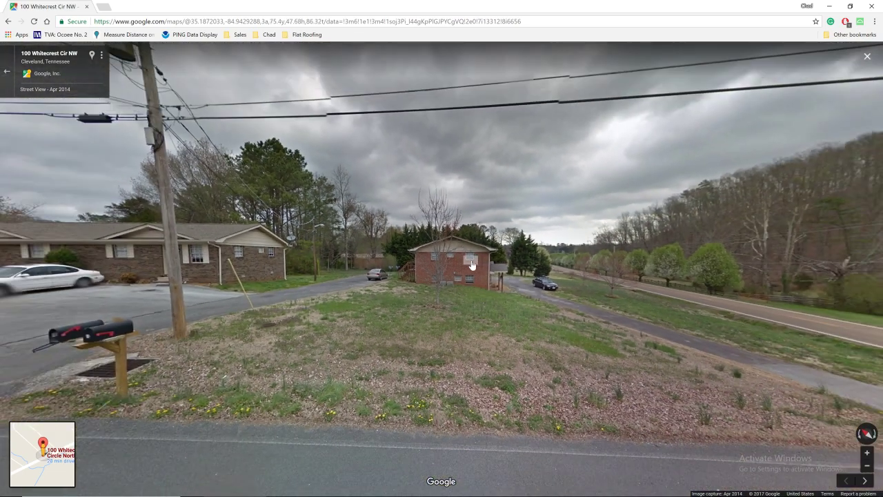
click(472, 265)
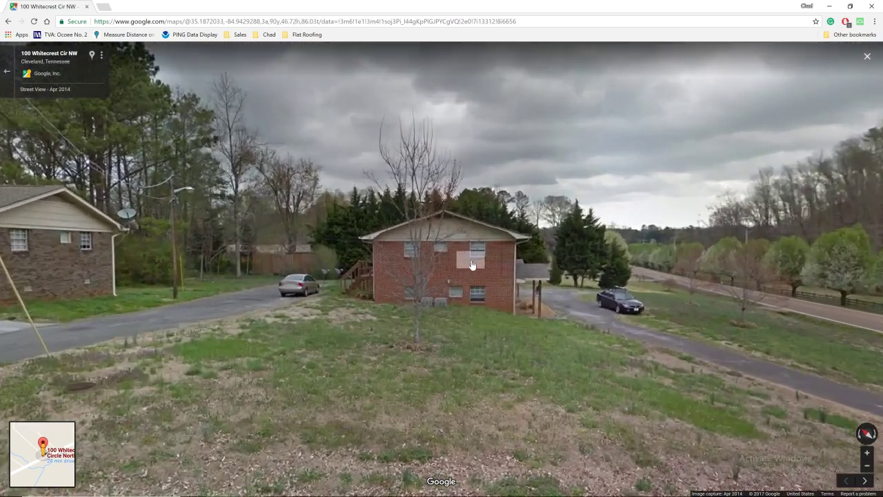
click(860, 23)
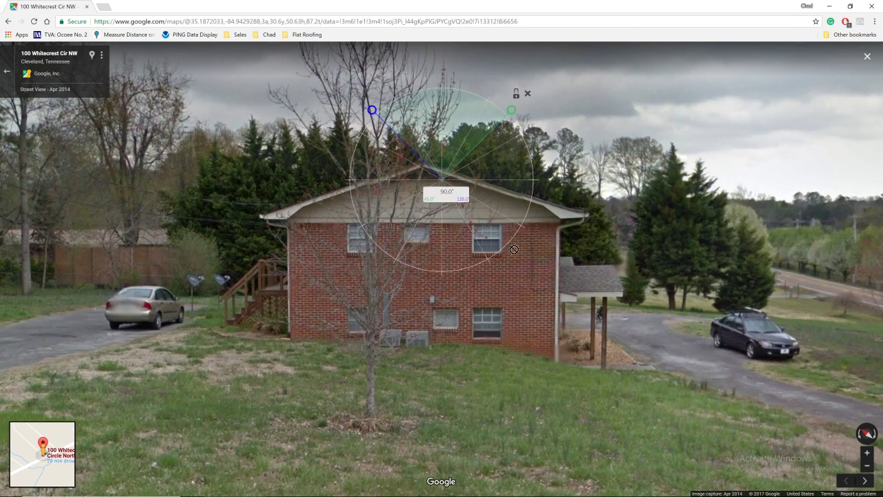
Set the protractor centre on the roof peak, with arms on eave and slope, reading 16.5°
drag(429, 181, 559, 314)
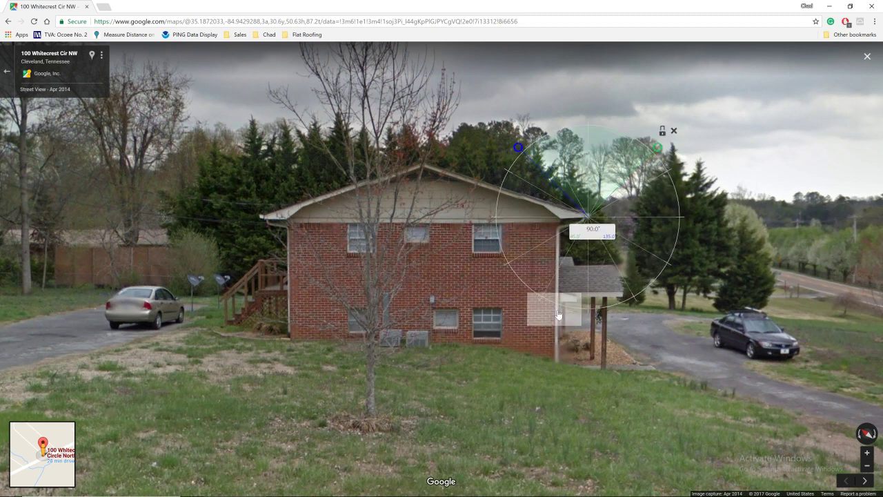
drag(557, 313, 536, 276)
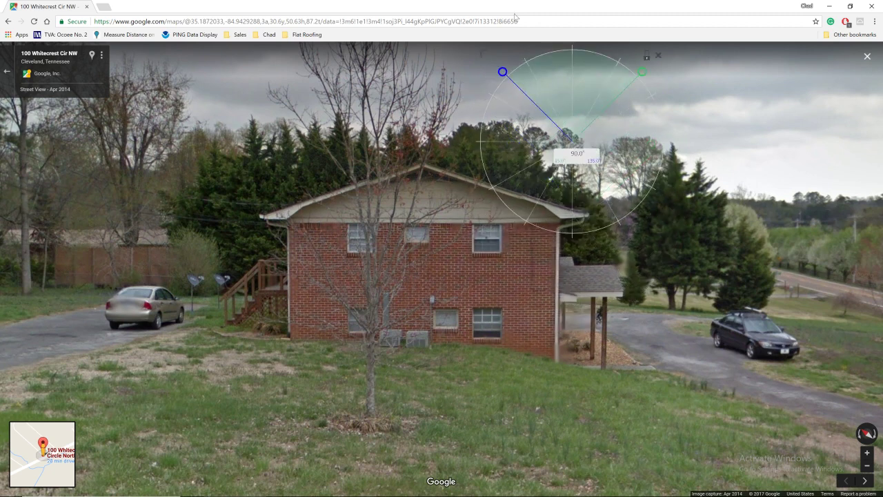
drag(571, 102, 577, 140)
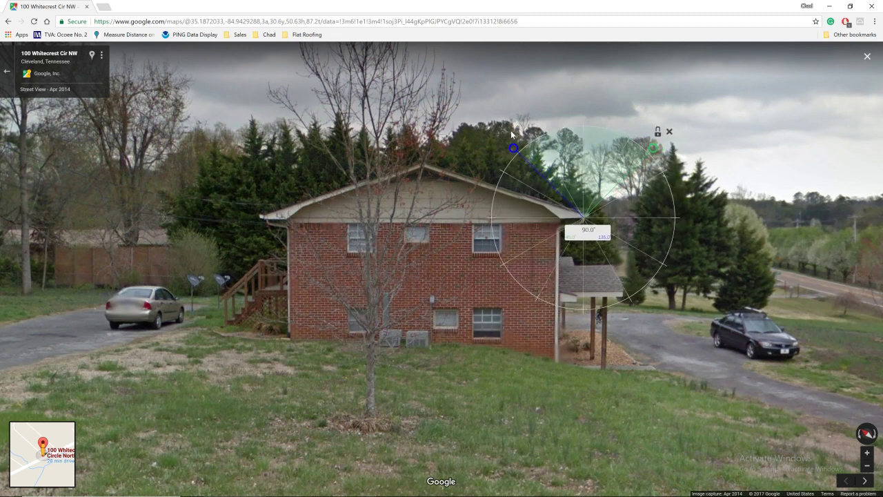
drag(513, 147, 483, 220)
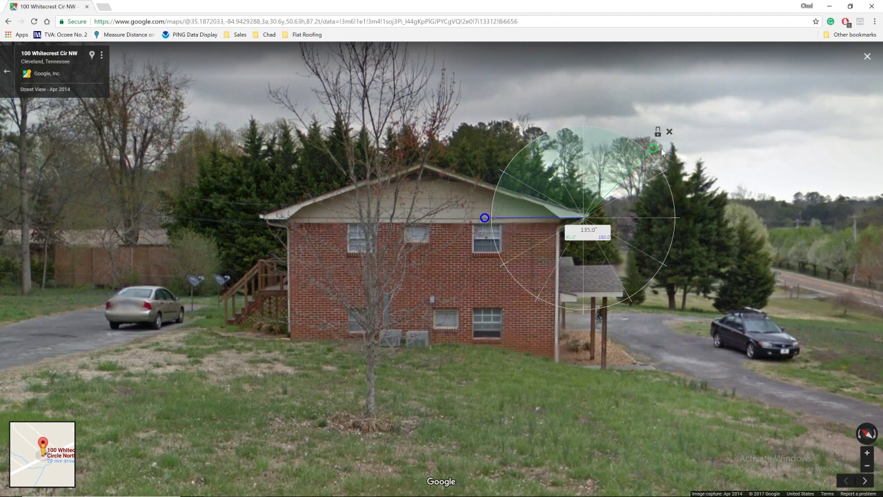
drag(651, 151, 489, 191)
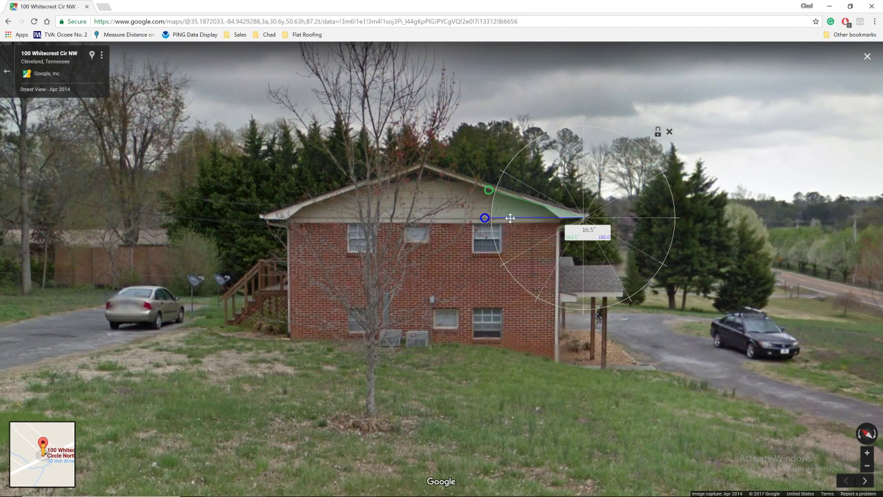
mouse_move(296, 495)
Search Google for 'degrees to pitch' in a new tab
click(104, 7)
click(357, 181)
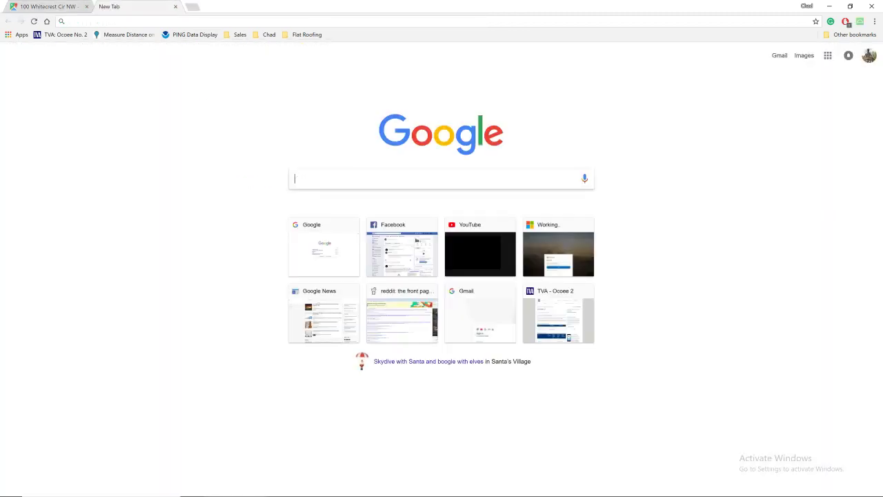
text(roof pitch to)
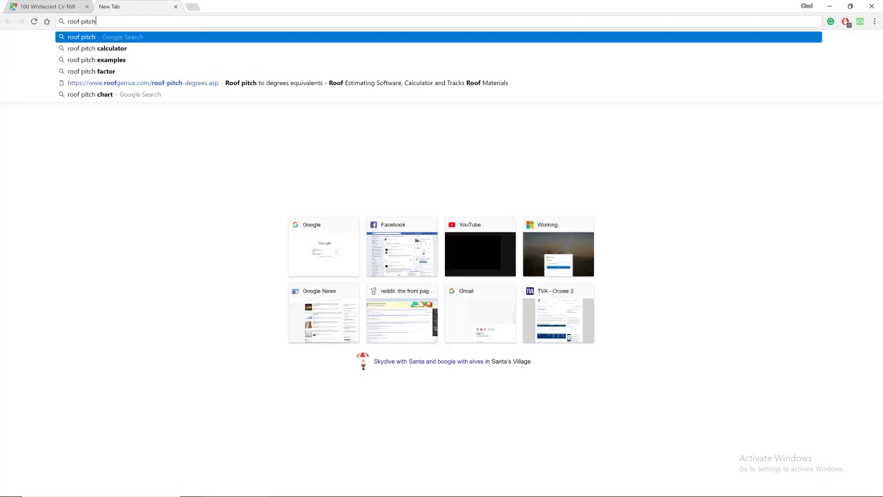
key(BackSpace)
key(BackSpace)
key(BackSpace)
key(BackSpace)
key(BackSpace)
key(BackSpace)
key(BackSpace)
key(BackSpace)
key(BackSpace)
key(BackSpace)
key(BackSpace)
key(BackSpace)
key(BackSpace)
key(BackSpace)
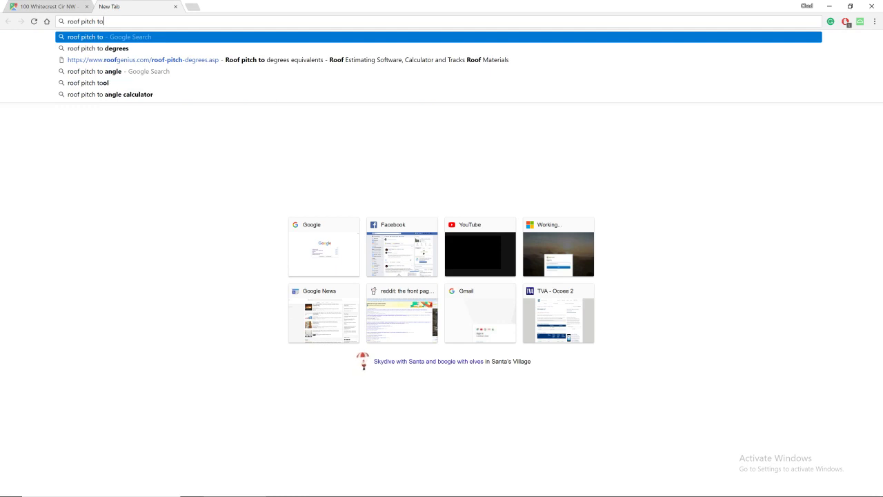
text(degrees to piut)
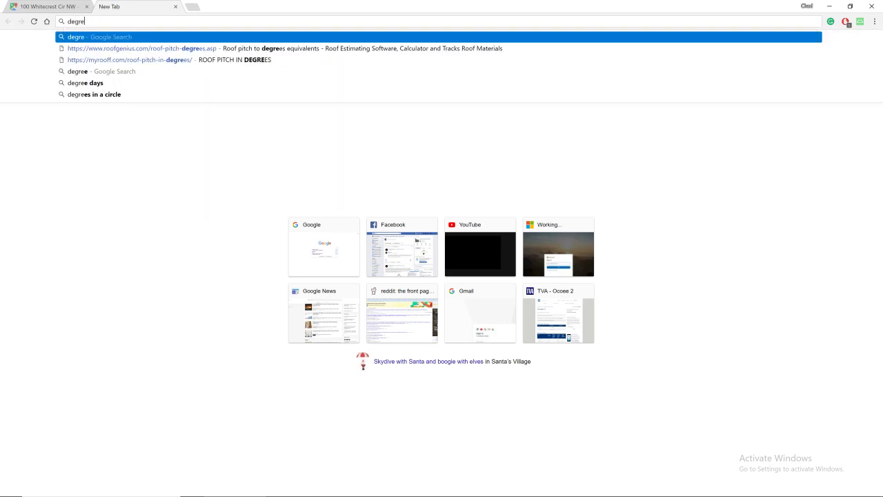
key(BackSpace)
key(BackSpace)
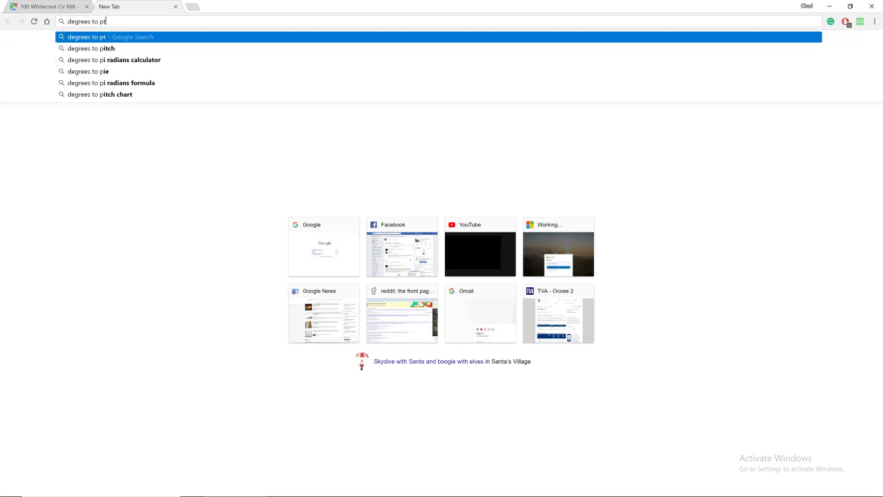
text(tchj)
key(Return)
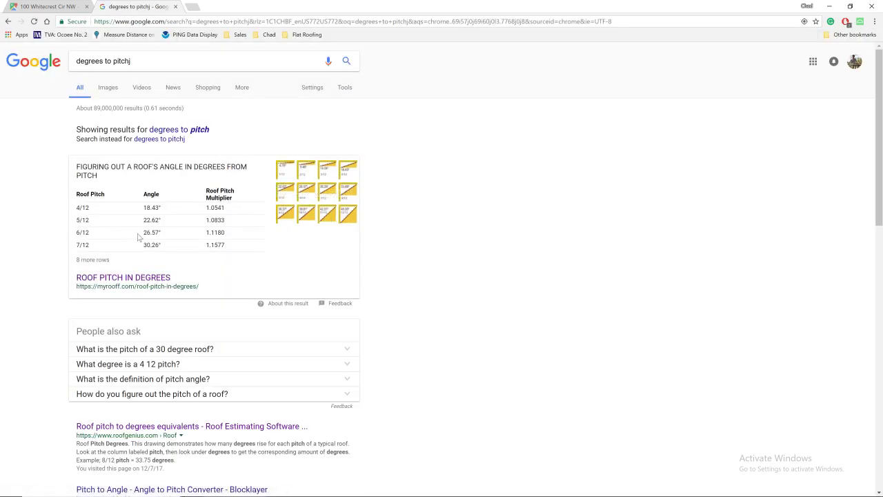
Open the myrooff.com ROOF PITCH IN DEGREES chart and compare it with the measured 16.5° angle
click(76, 6)
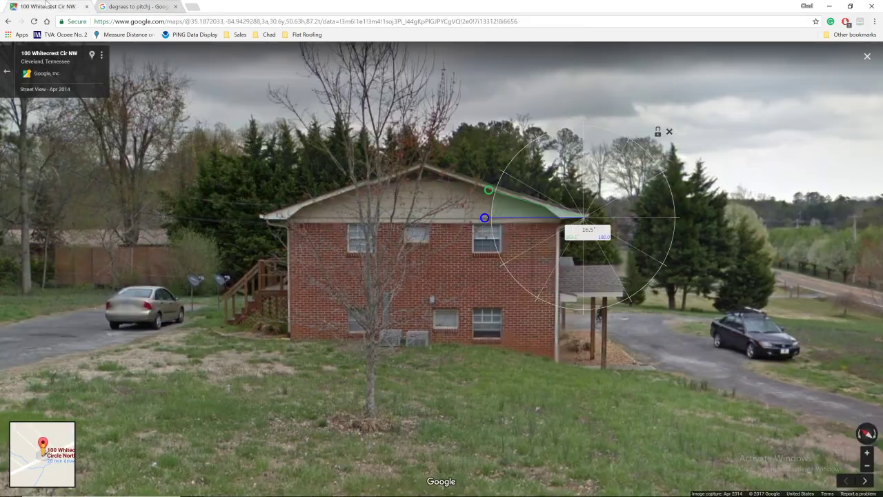
click(127, 6)
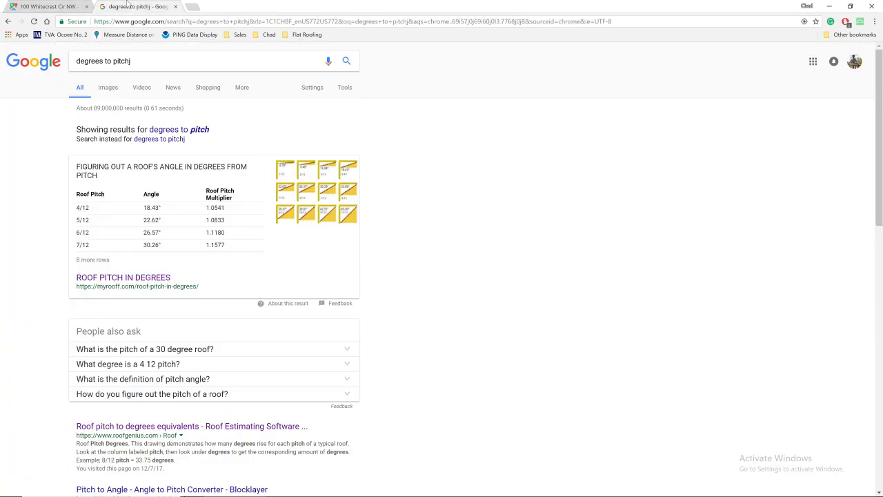
click(146, 282)
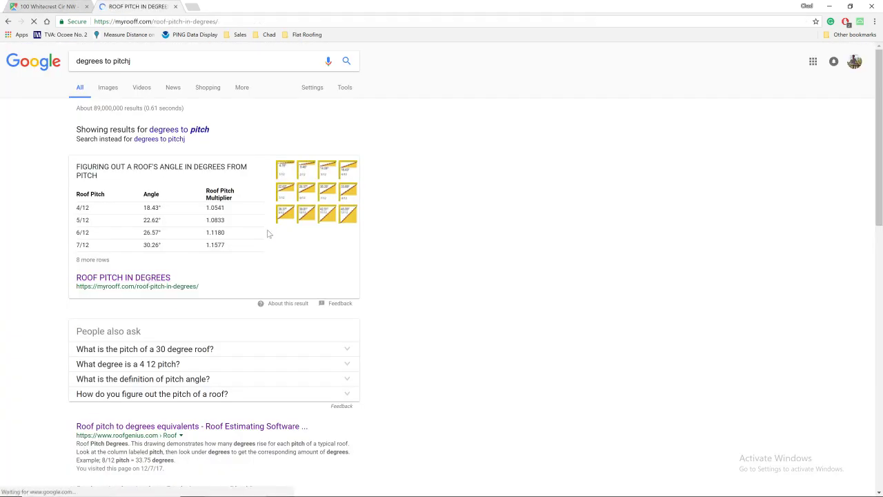
scroll(423, 238, down, 3)
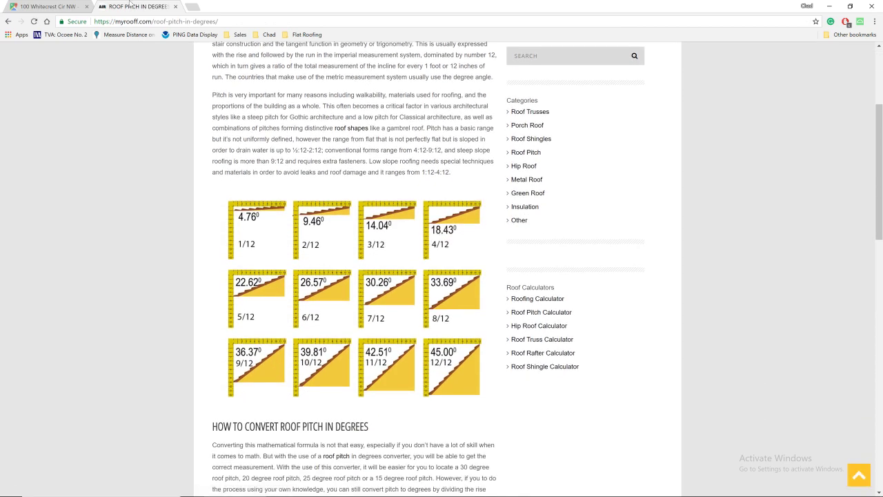
click(69, 7)
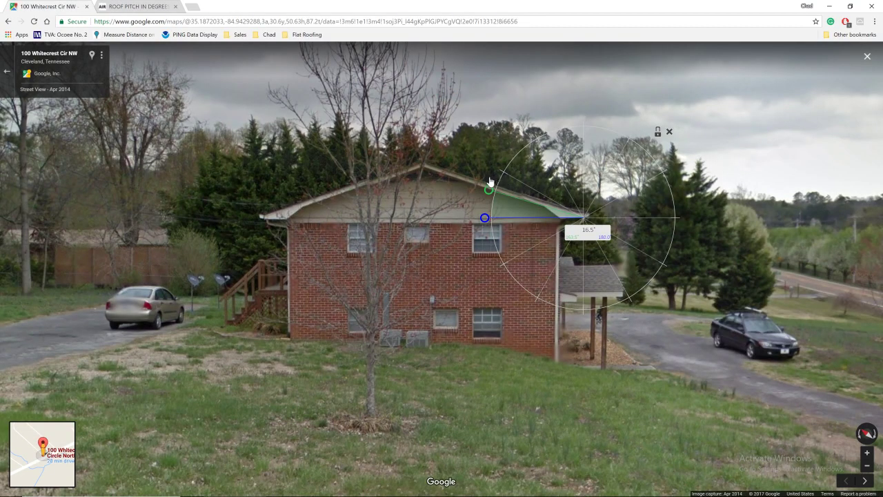
mouse_move(882, 149)
mouse_down()
mouse_move(563, 150)
mouse_move(882, 150)
mouse_up()
click(119, 6)
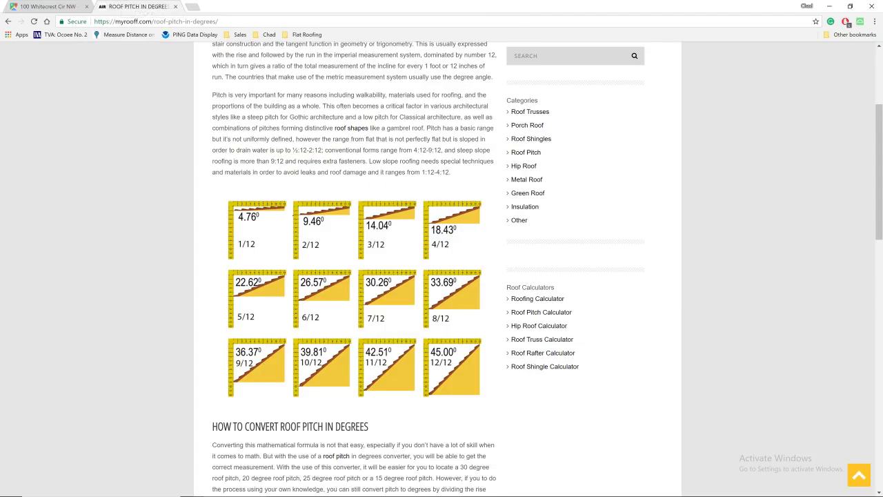
click(175, 23)
Search 'slope factor chart', preview the chart showing 4/12 at 1.0541, and restore the calculator
text(slope)
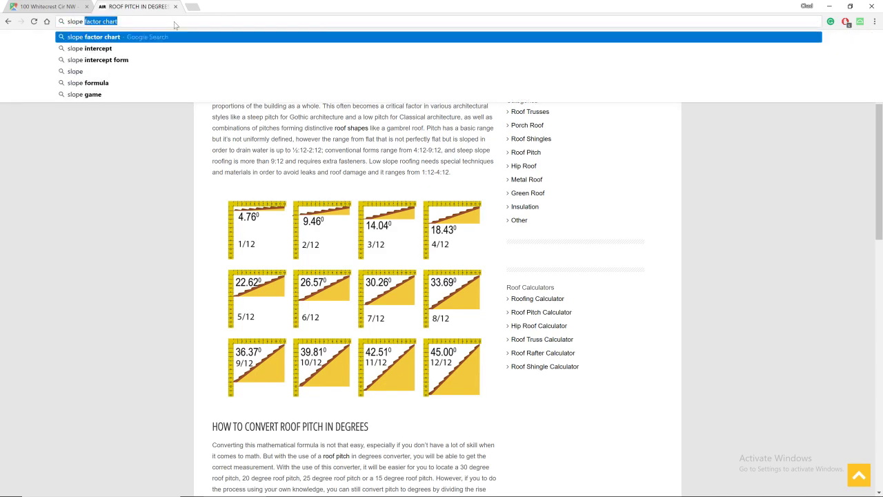
key(Return)
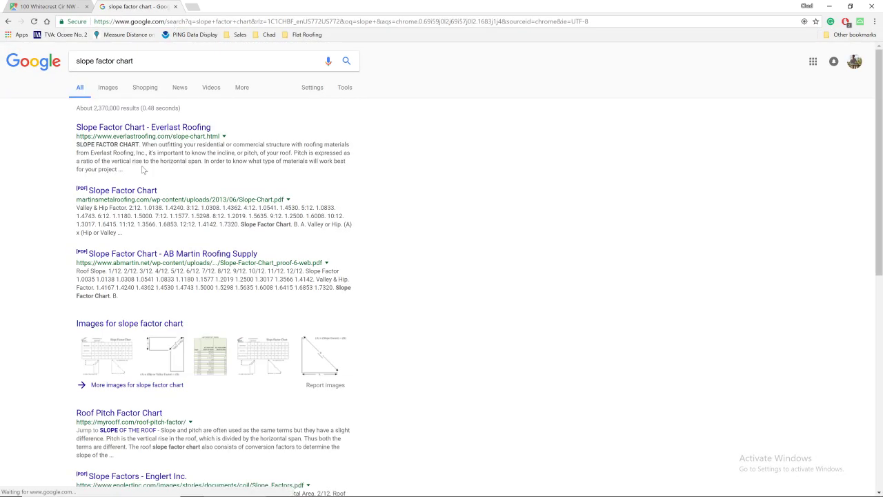
click(114, 353)
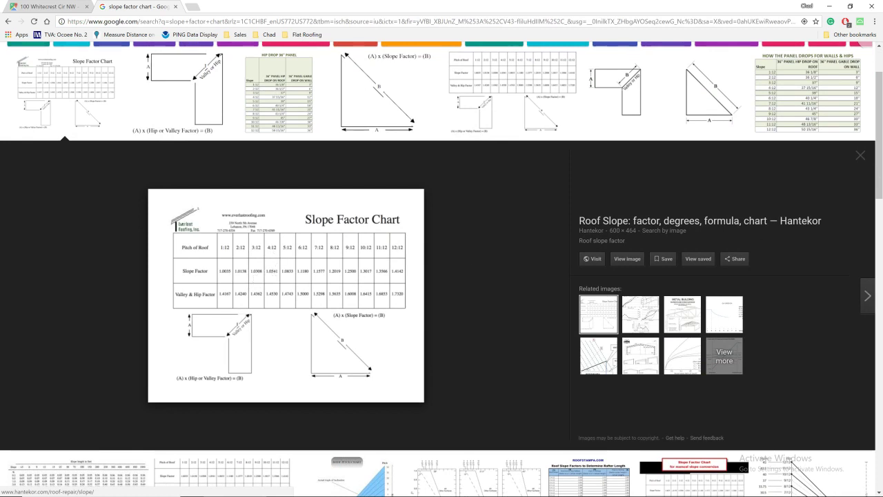
click(718, 496)
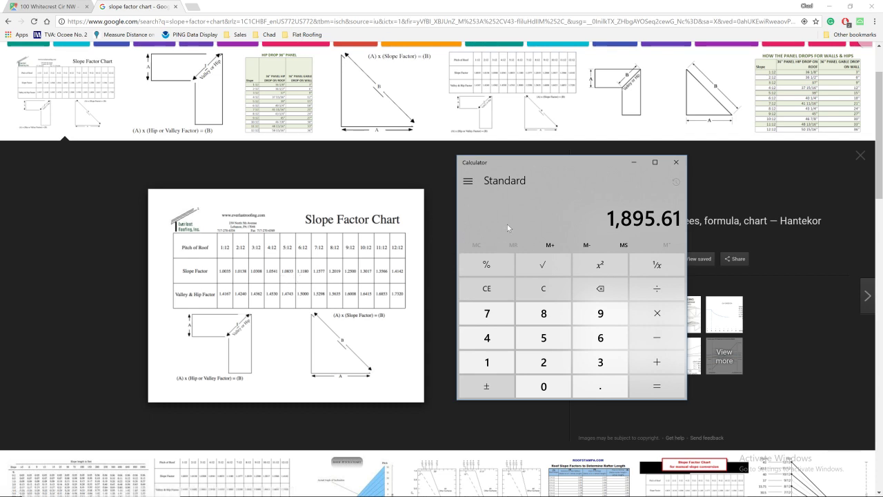
Multiply 1,895.61 by slope factor 1.0138 to get 1,921.769418, then switch away from Calculator
key(asterisk)
text(1.)
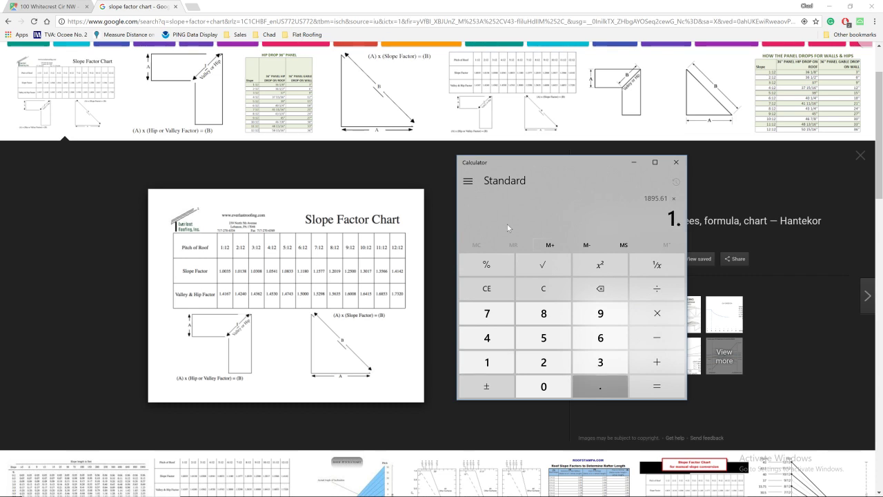
text(0138)
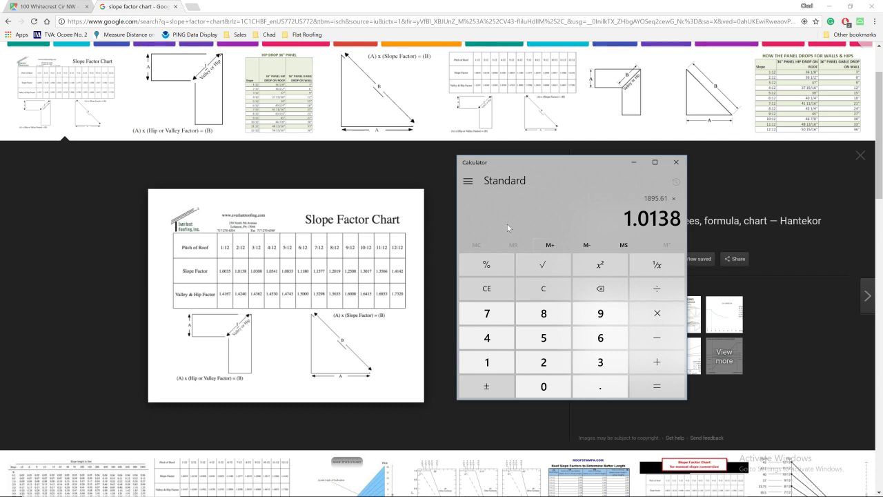
key(Return)
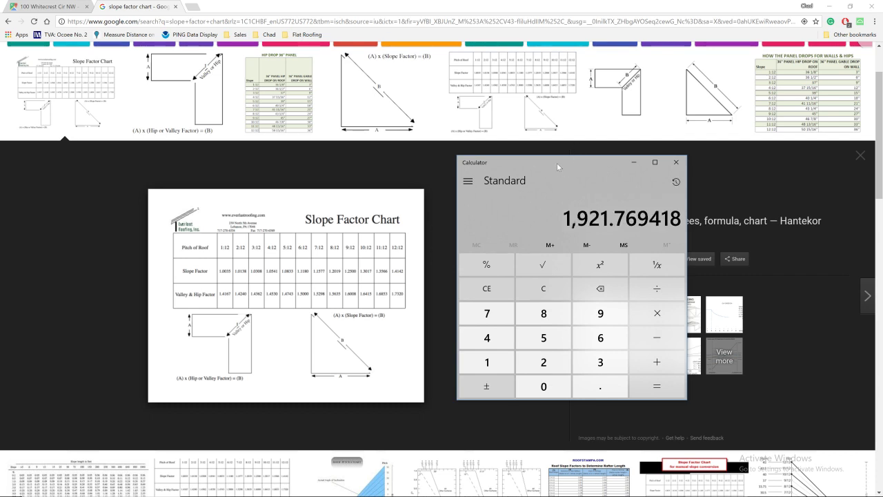
key(alt+Tab)
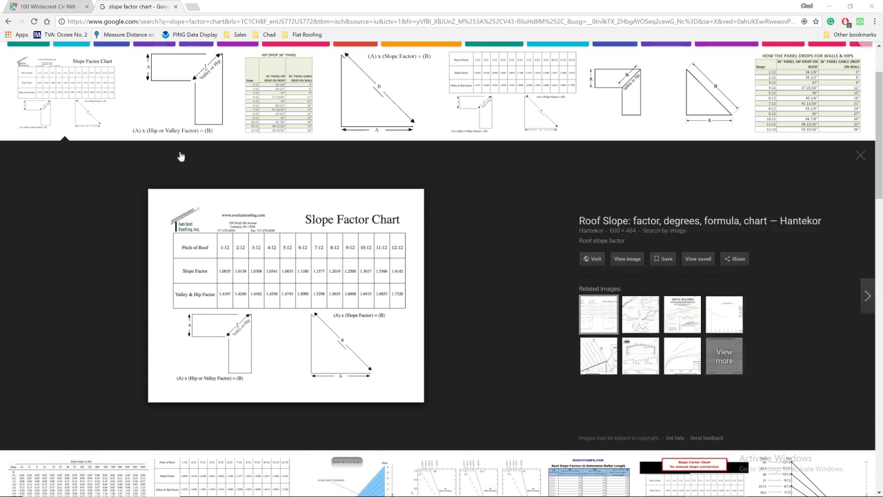
Return to Xactimate Online and type the new project number into the Recent Projects search
mouse_move(328, 492)
click(411, 490)
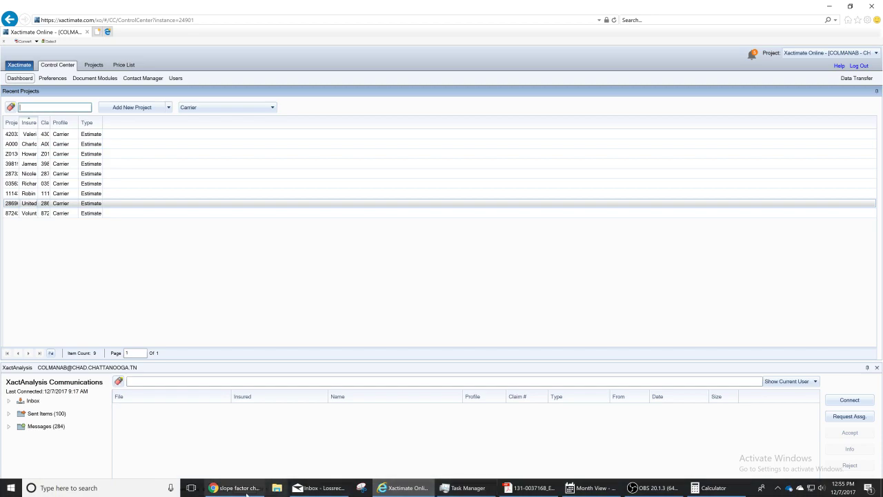
click(235, 488)
click(55, 8)
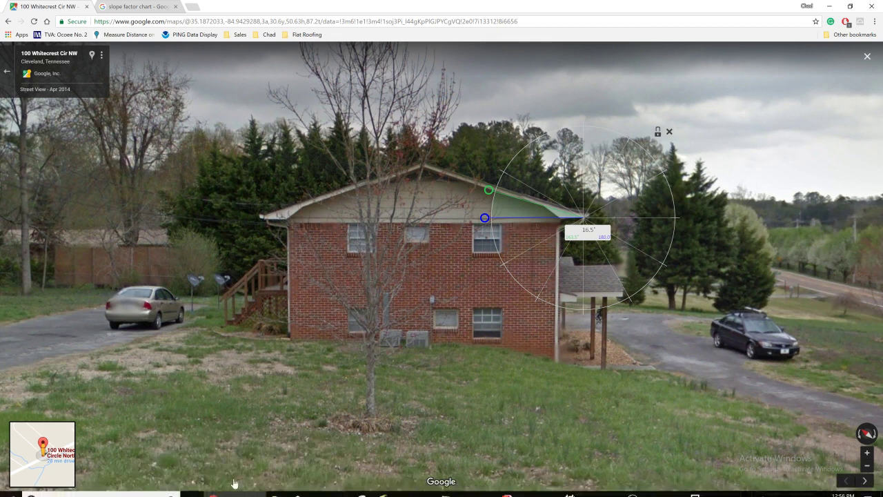
mouse_move(228, 490)
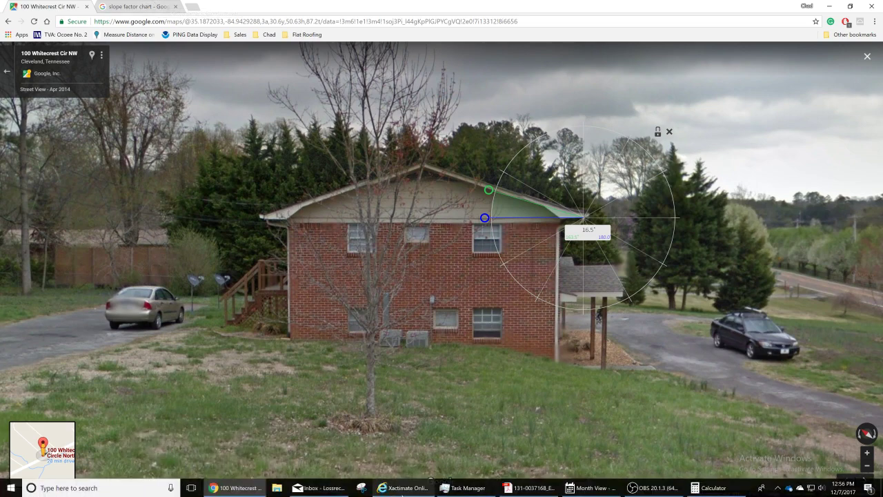
click(403, 491)
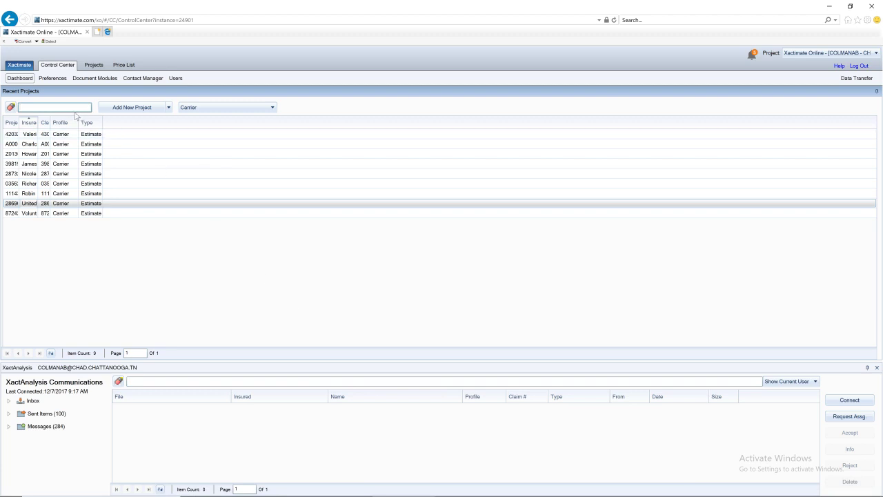
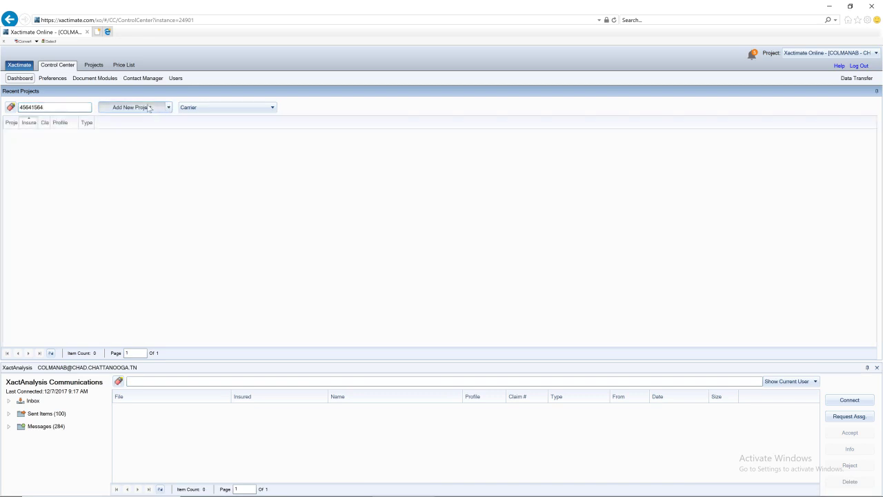
Add the new project, open its Sketch with price list GARO8X_DEC17, and confirm the sales tax jurisdiction
click(148, 108)
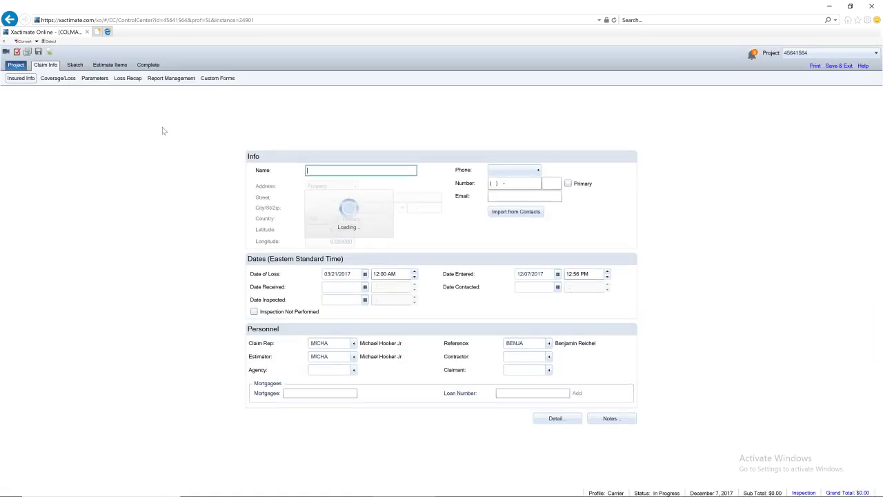
click(75, 65)
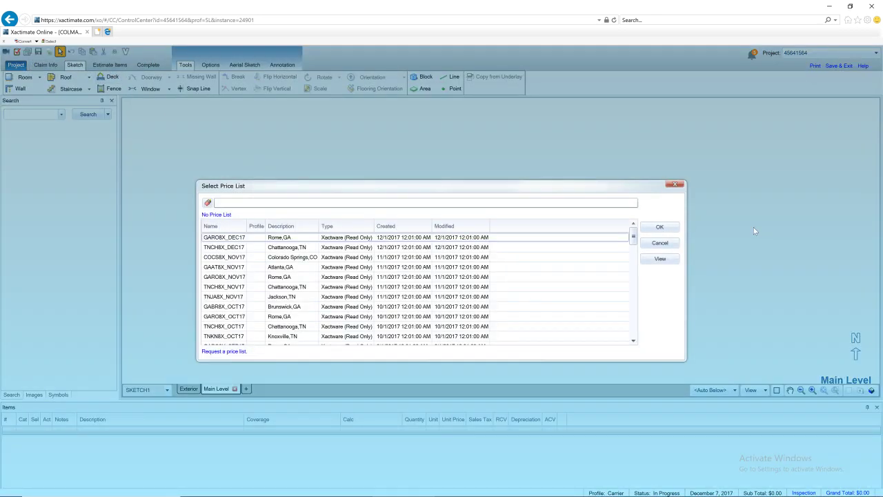
double_click(495, 236)
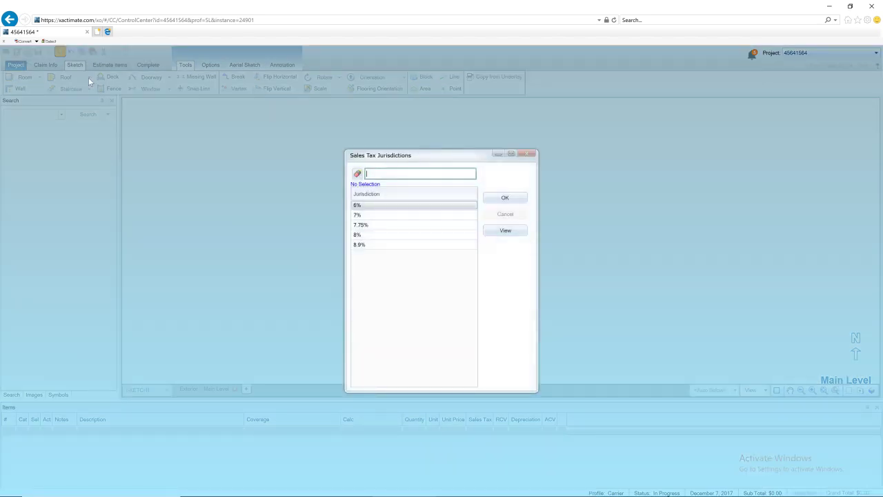
click(520, 196)
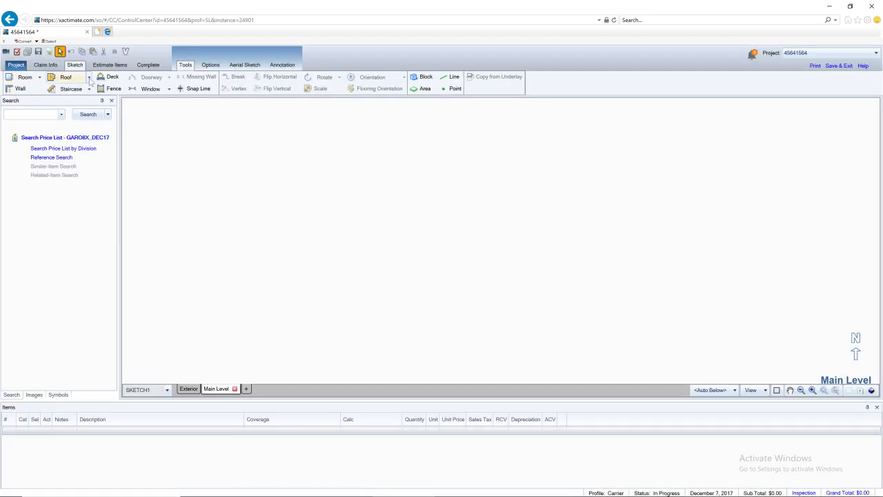
Draw a 60' by 12' gable roof (758.95 SF), then return to the overhead satellite map
click(70, 90)
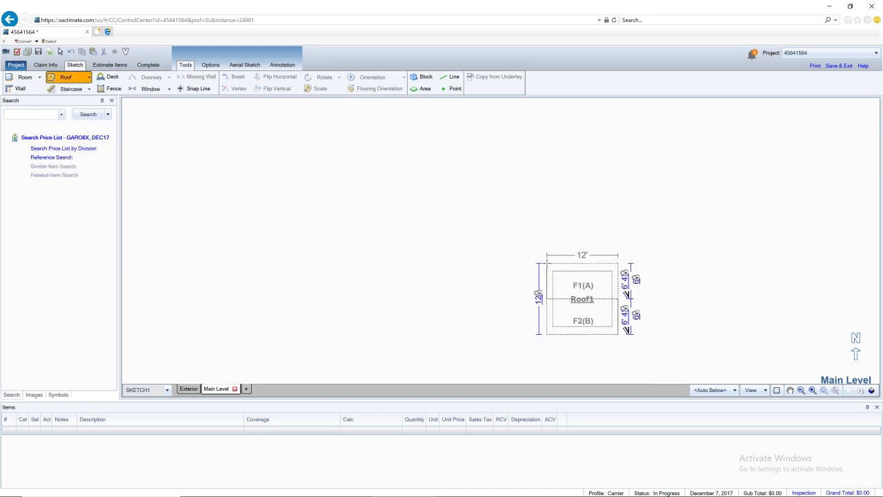
click(391, 206)
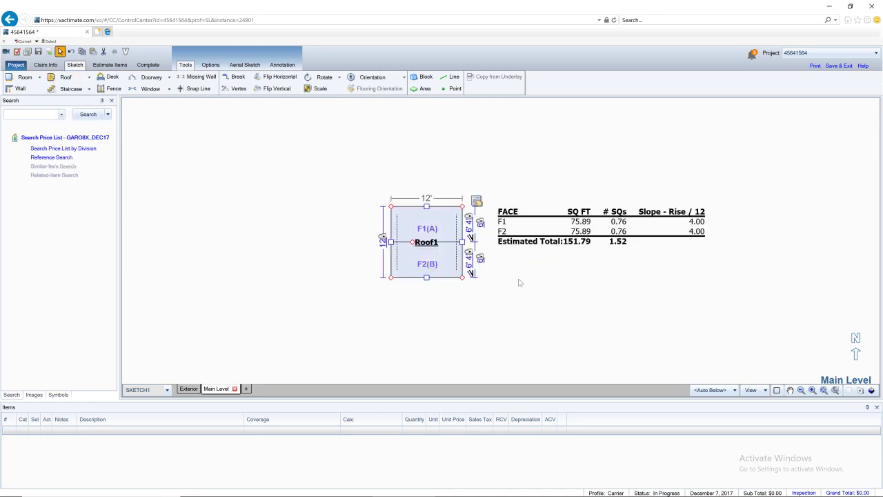
drag(461, 242, 747, 280)
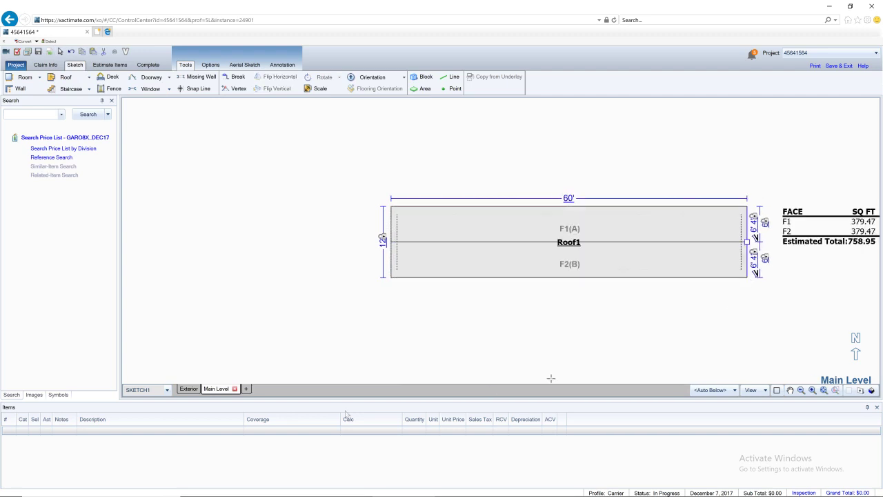
click(238, 489)
click(7, 73)
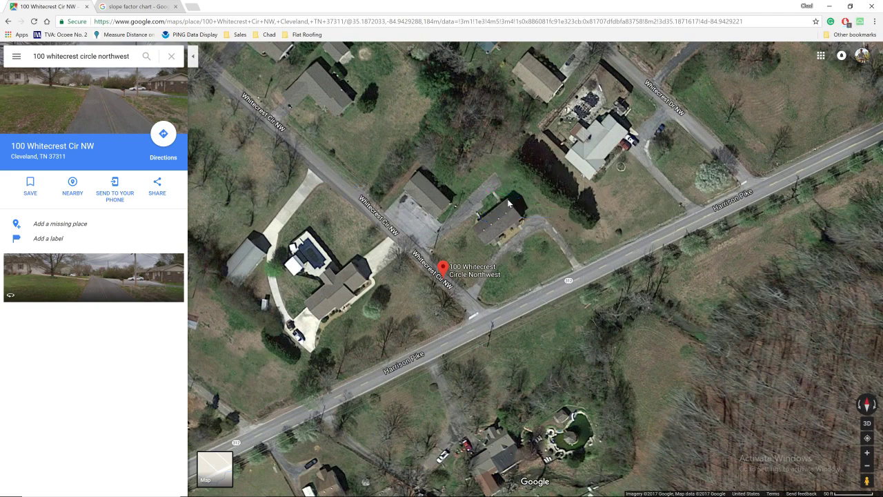
Measure the house's short side in Google Maps at 31.37 ft, then switch back to Xactimate
right_click(509, 202)
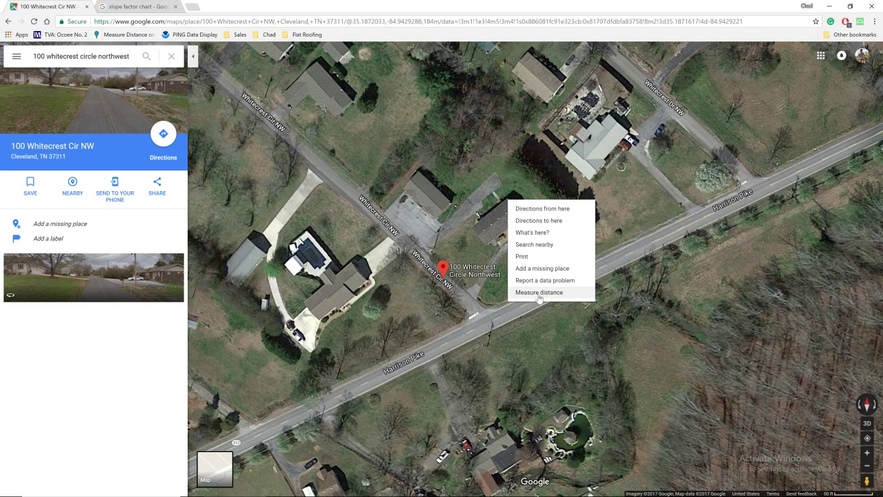
click(540, 293)
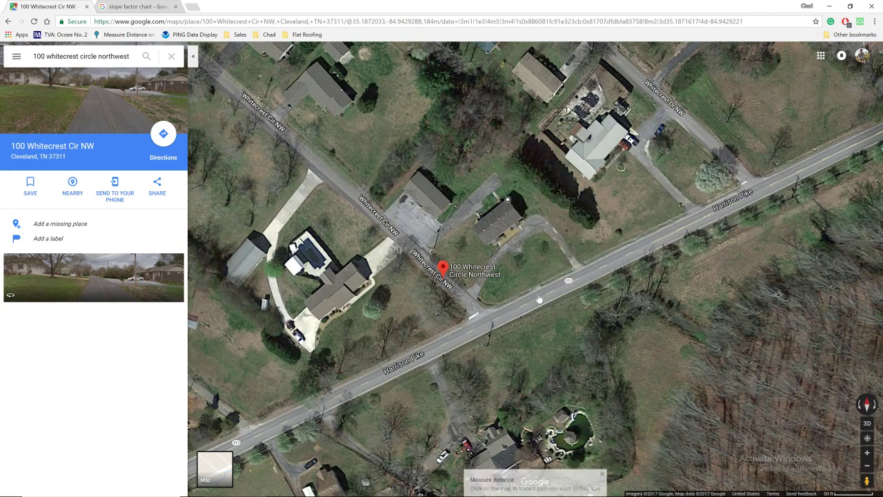
click(522, 218)
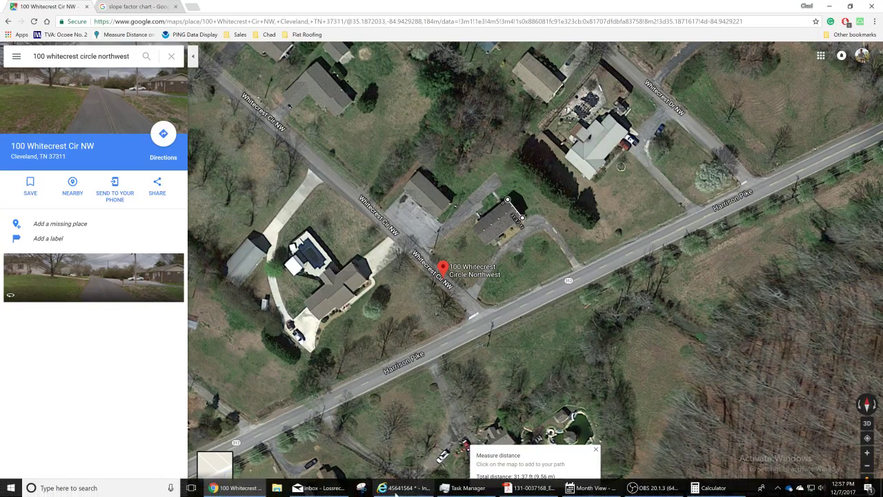
click(397, 490)
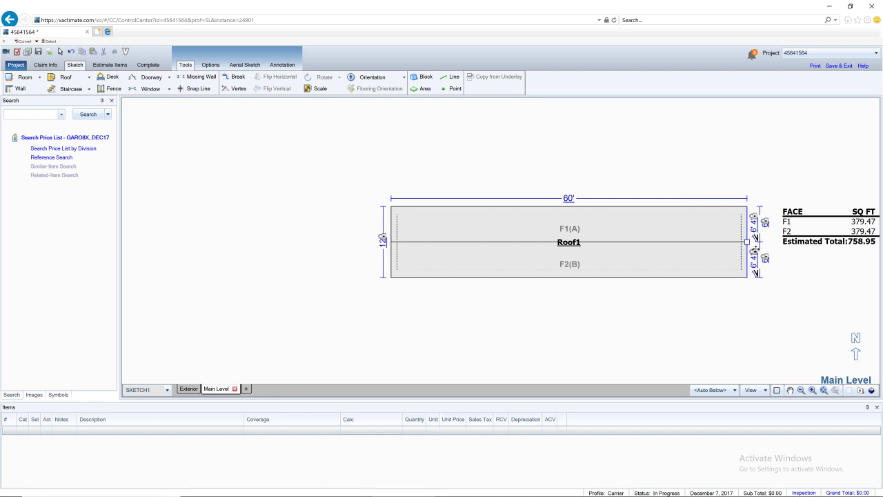
Stretch Roof1's lower edge down to widen it to a 31' span
click(566, 234)
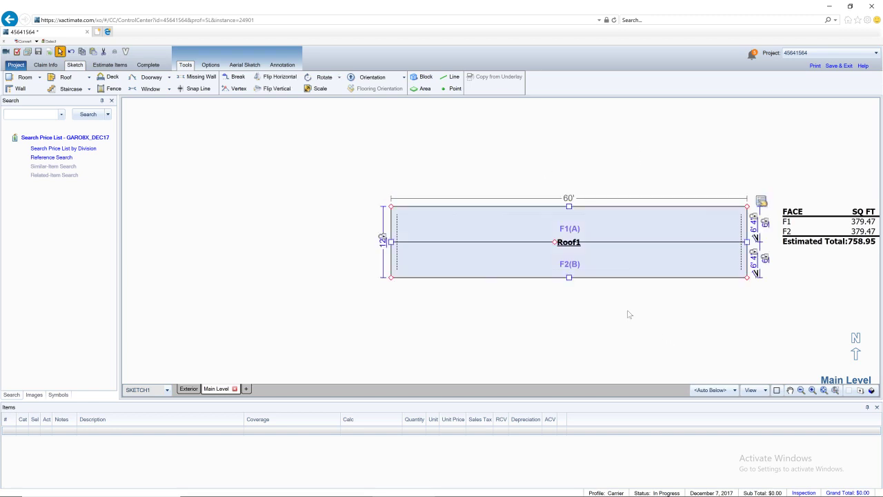
mouse_move(568, 278)
mouse_down()
mouse_move(576, 375)
mouse_move(584, 363)
mouse_move(572, 342)
mouse_up()
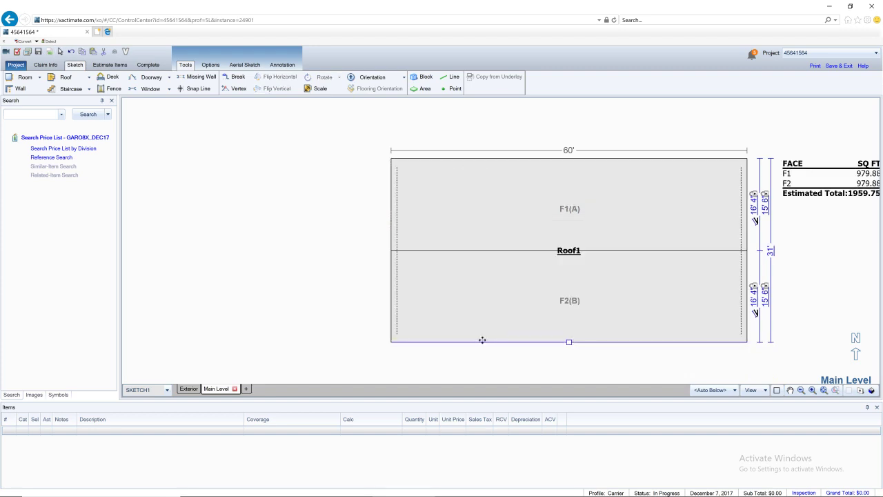
click(307, 214)
drag(360, 112, 773, 384)
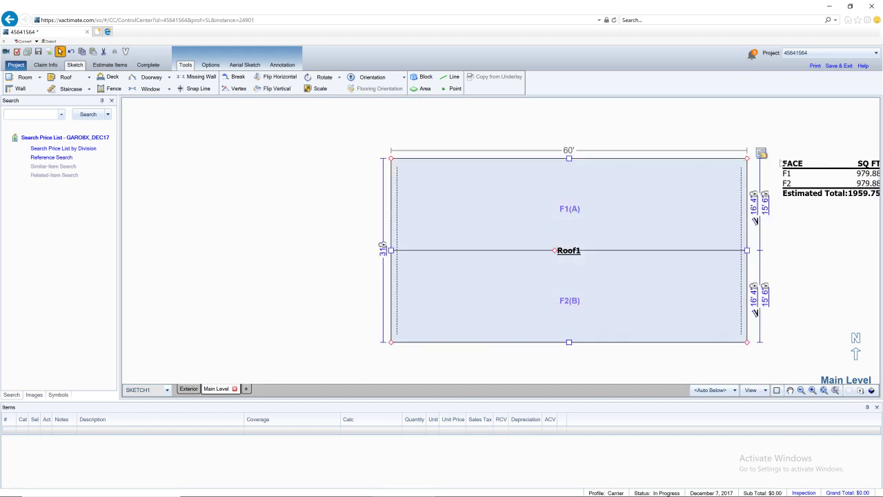
Set Roof1's slopes A and B to 3 1/2 /12 in Roof Properties
click(761, 154)
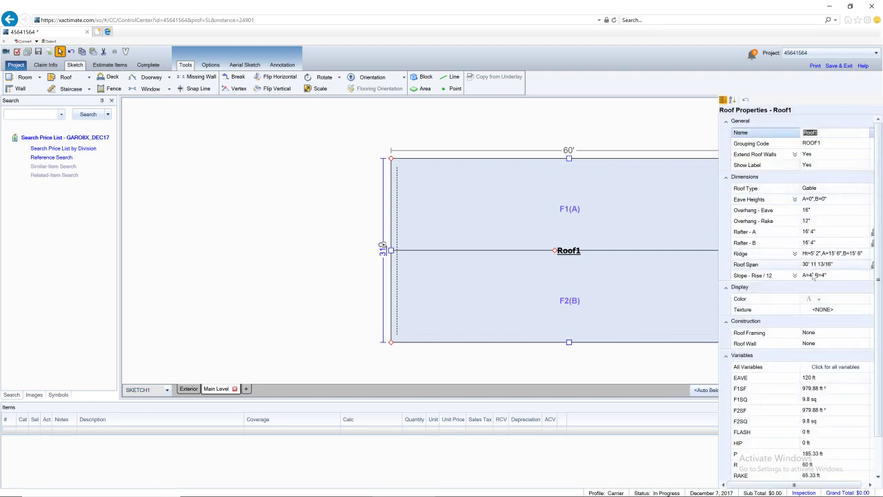
click(828, 298)
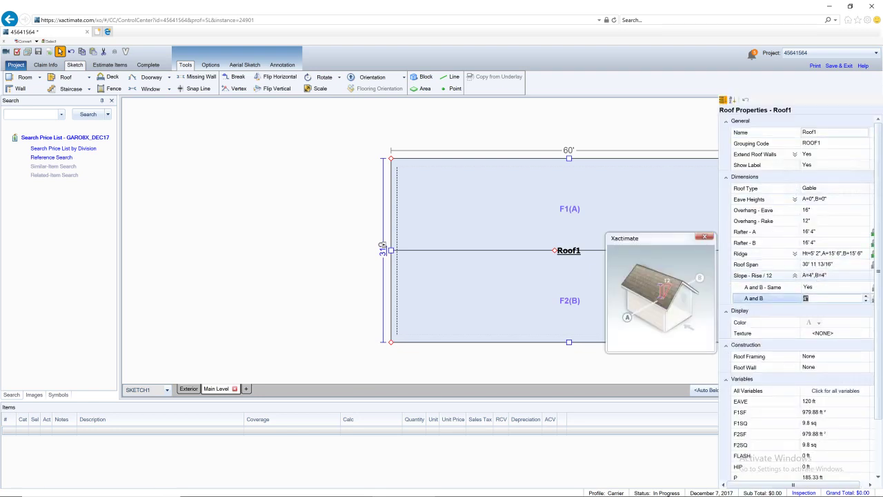
key(Return)
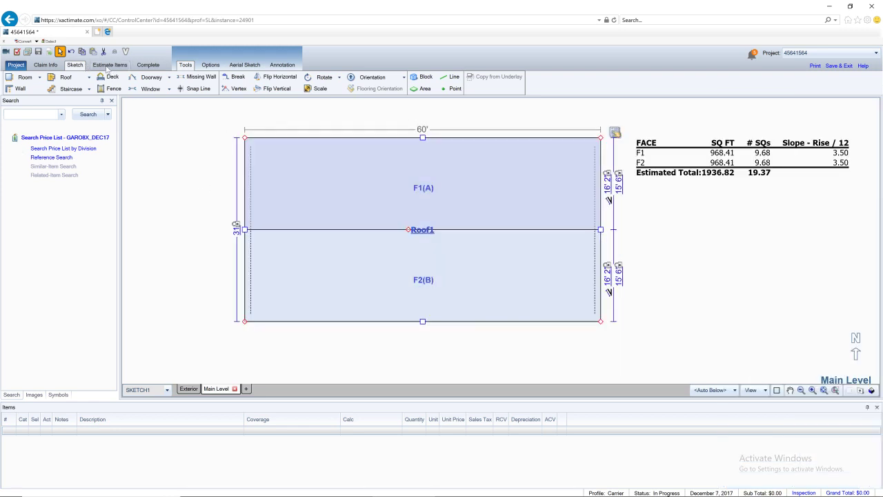
click(108, 66)
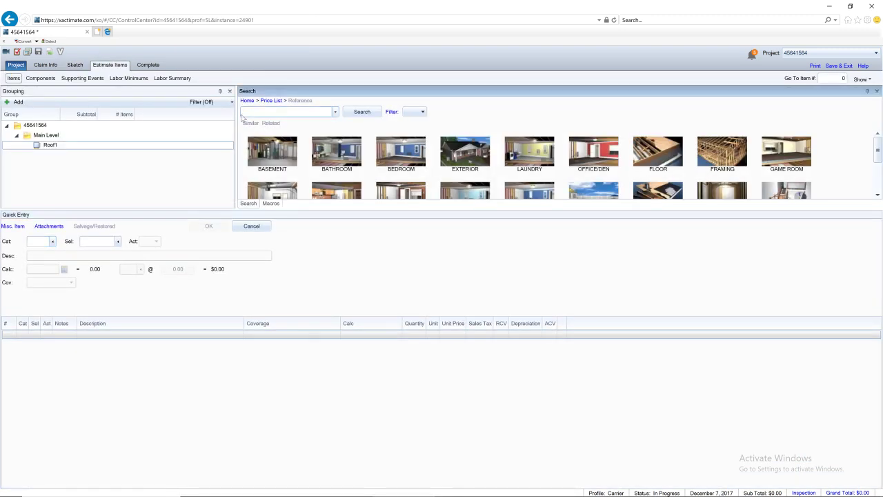
Add 3-tab 25 yr shingles, double-coverage 15 lb felt, drip edge, ridge vent, ridge cap and pipe jack flashing
text(25 shin)
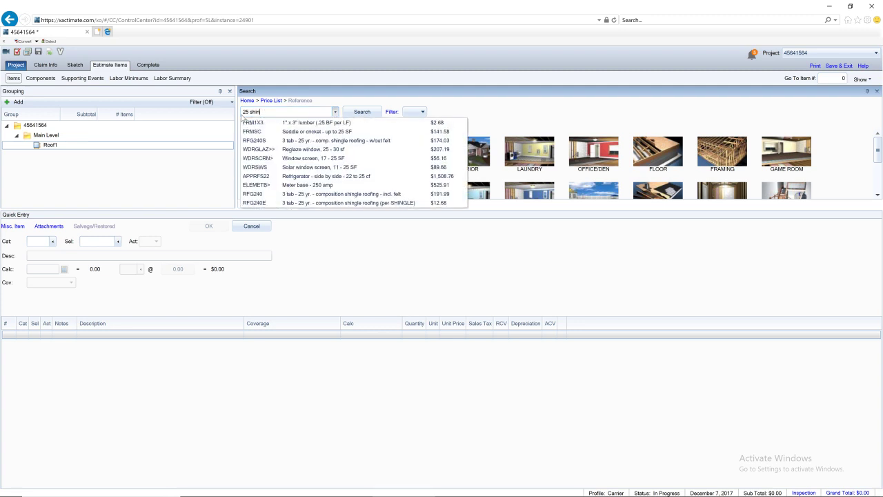
text(g3 tab)
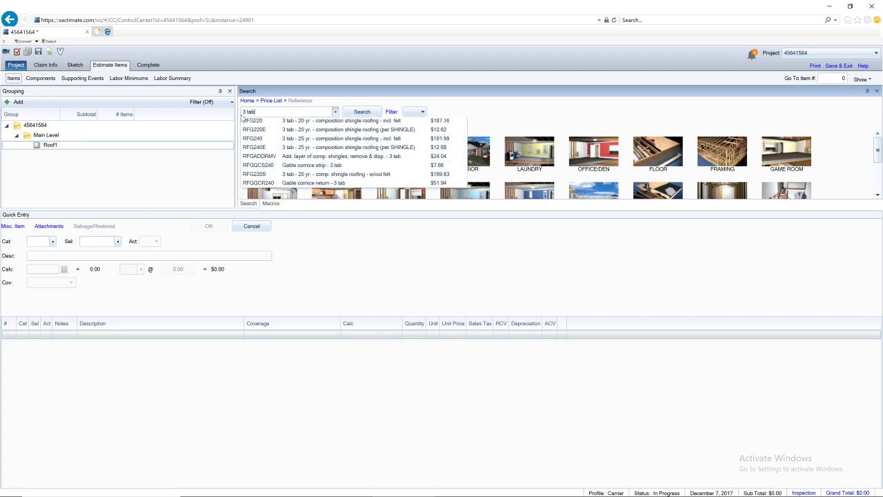
key(Return)
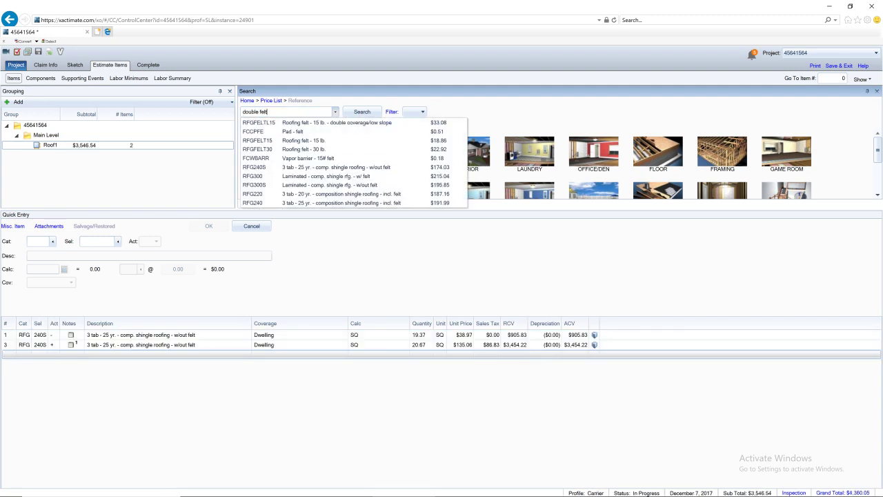
click(306, 124)
text(drip e)
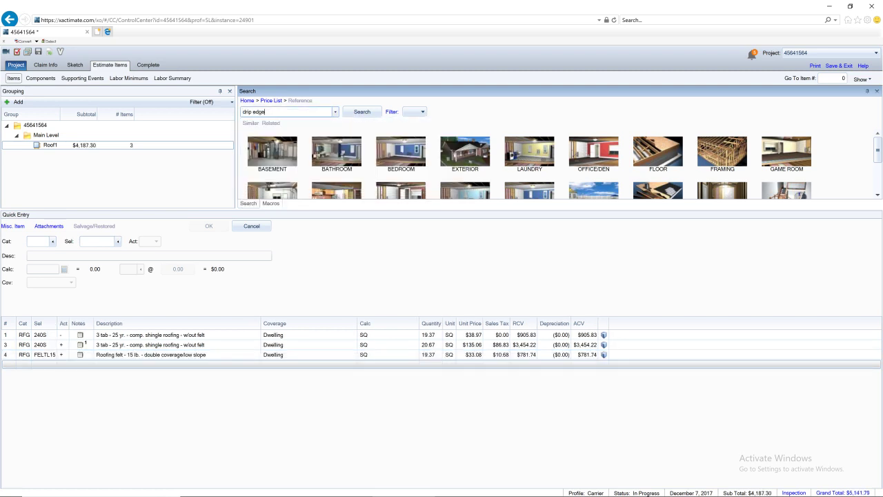
text(dge)
key(Return)
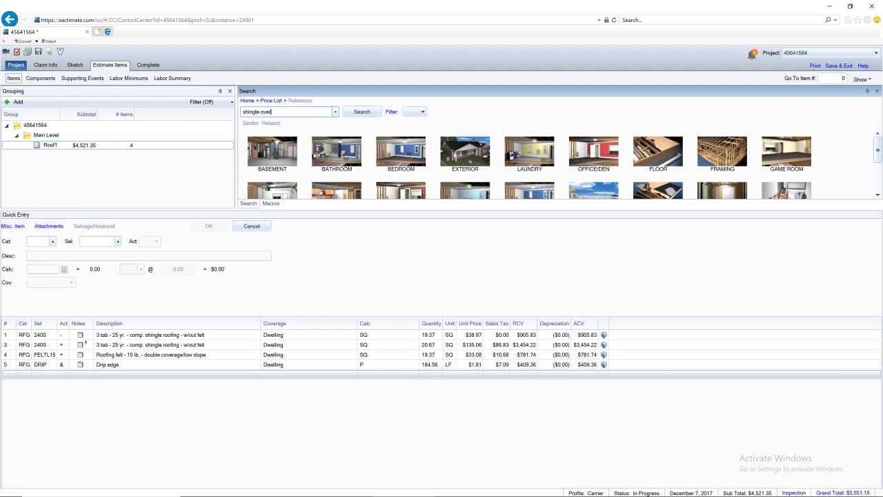
click(295, 125)
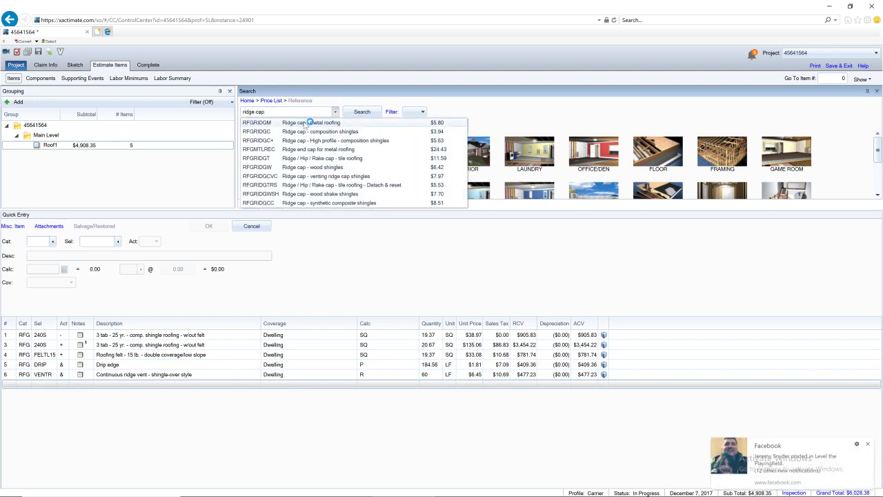
click(327, 131)
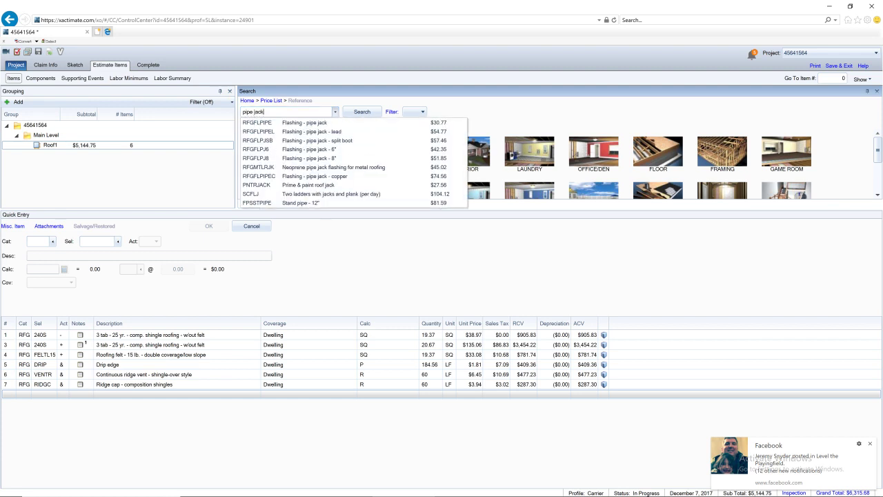
click(298, 123)
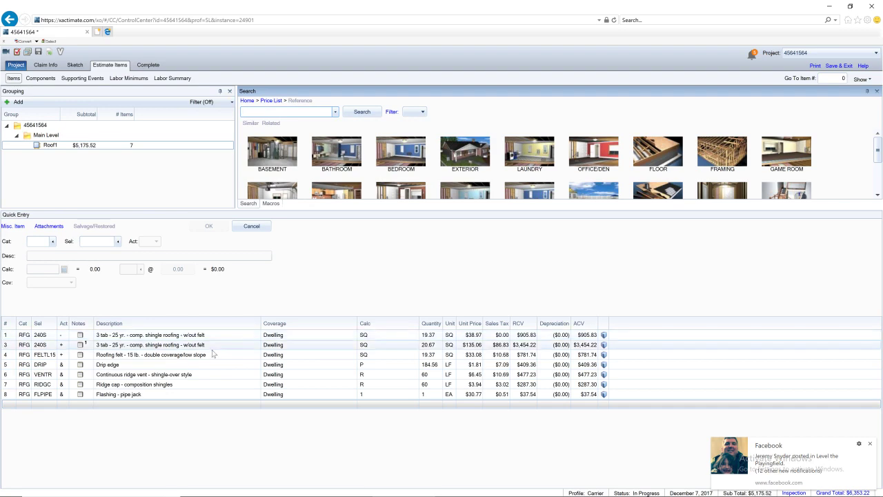
click(180, 355)
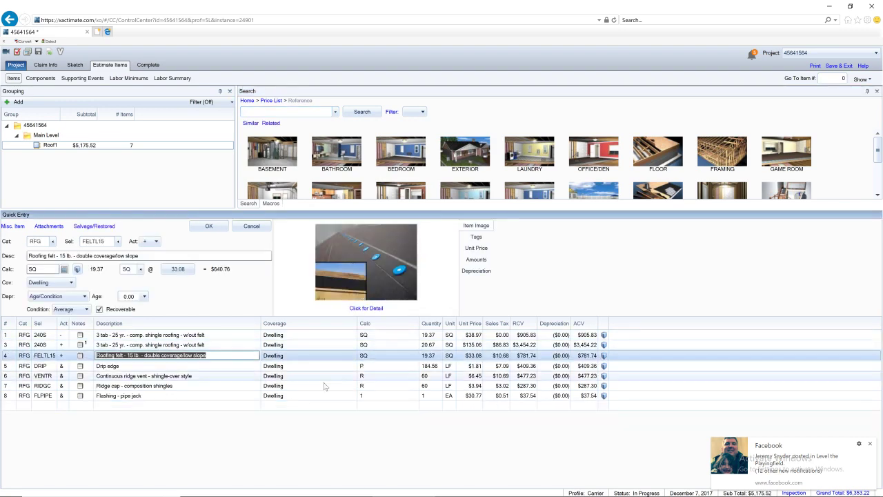
Insert the DBLFELT 1.0 template as the felt line's R905.2.7 underlayment note
click(80, 354)
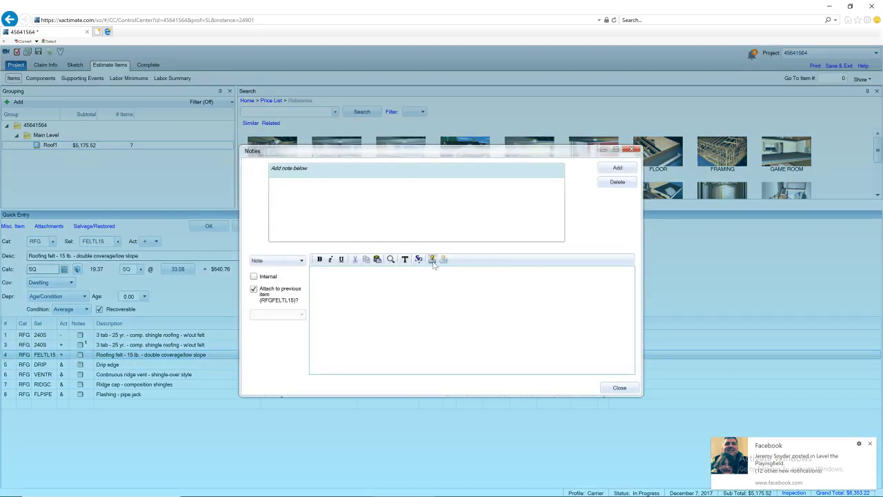
click(432, 259)
scroll(550, 248, down, 1)
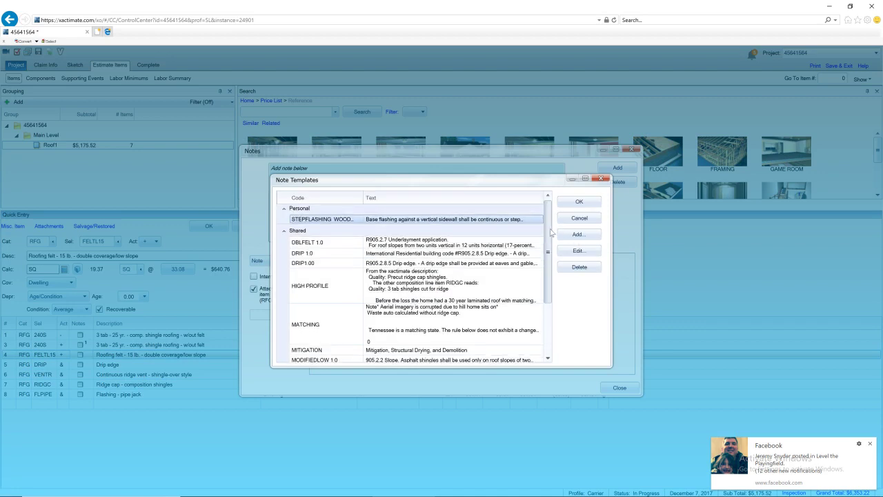
click(435, 230)
double_click(435, 230)
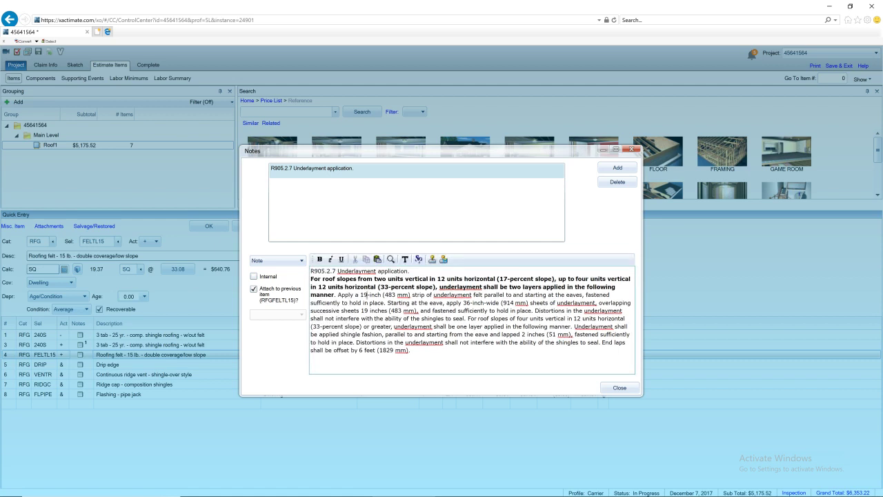
drag(361, 295, 521, 334)
click(538, 359)
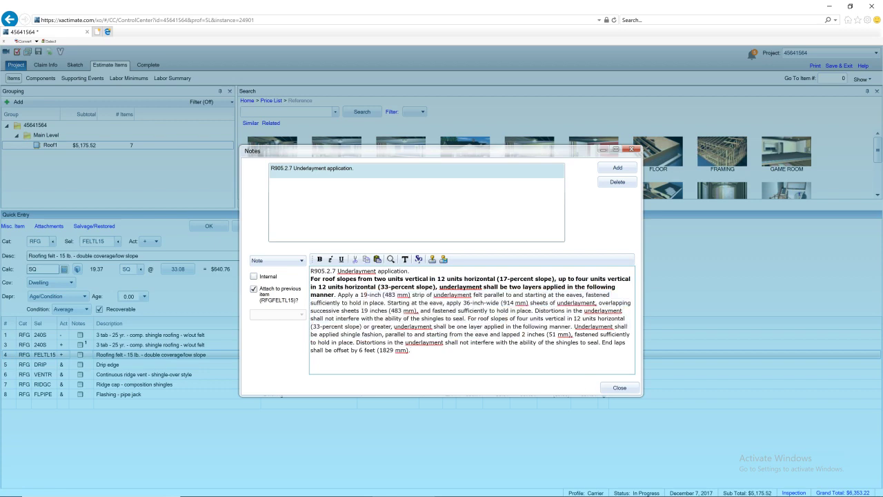
click(619, 389)
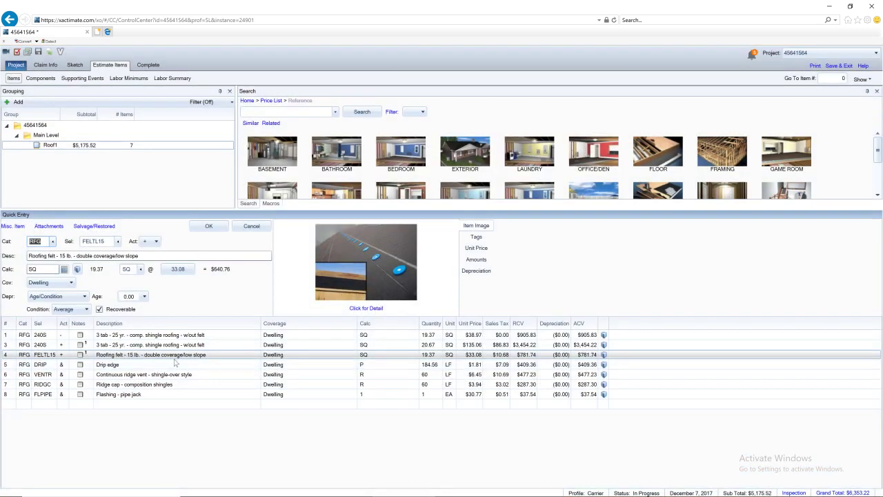
Set the roofing felt line's waste to 5%, making it 20.34 SQ, and return to the sketch
click(77, 269)
click(456, 226)
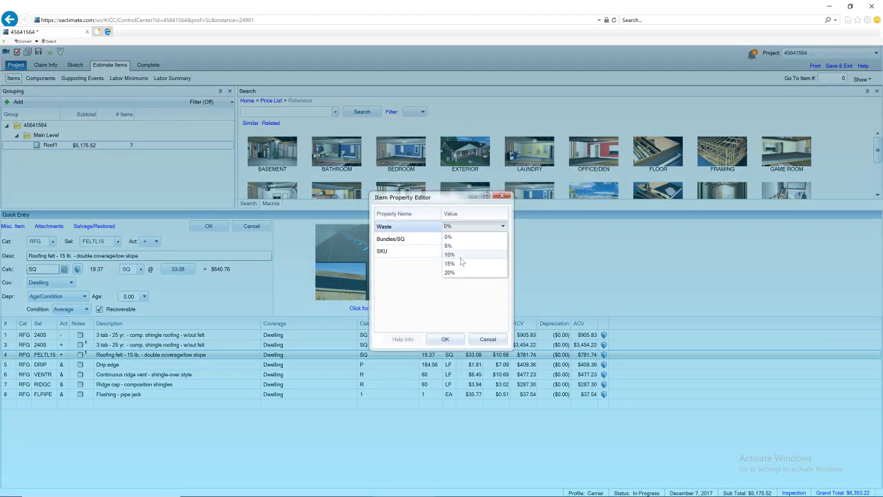
click(455, 245)
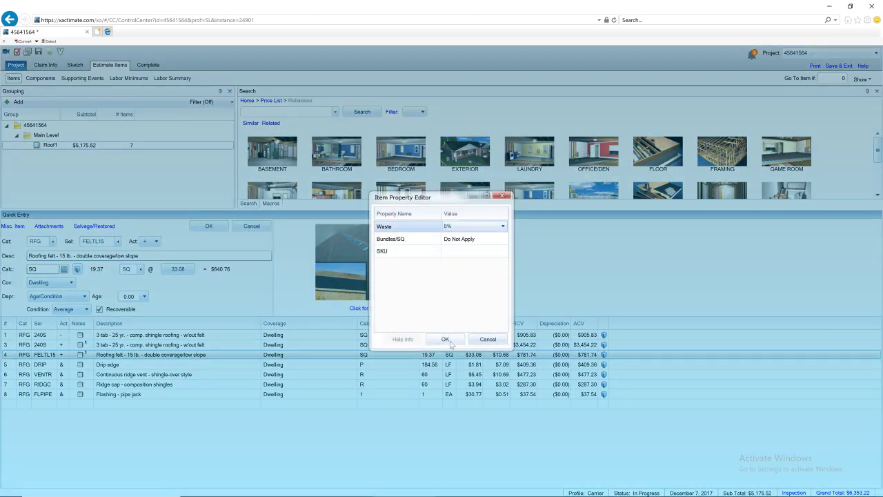
click(446, 339)
click(200, 227)
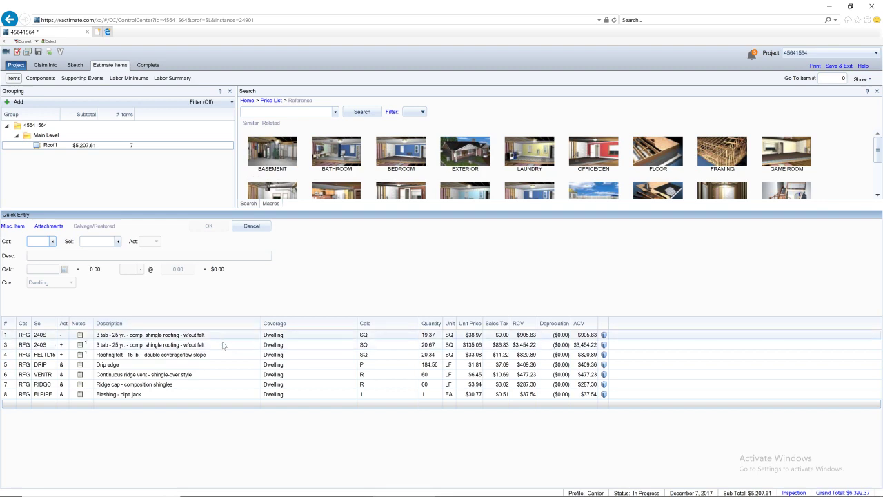
click(76, 65)
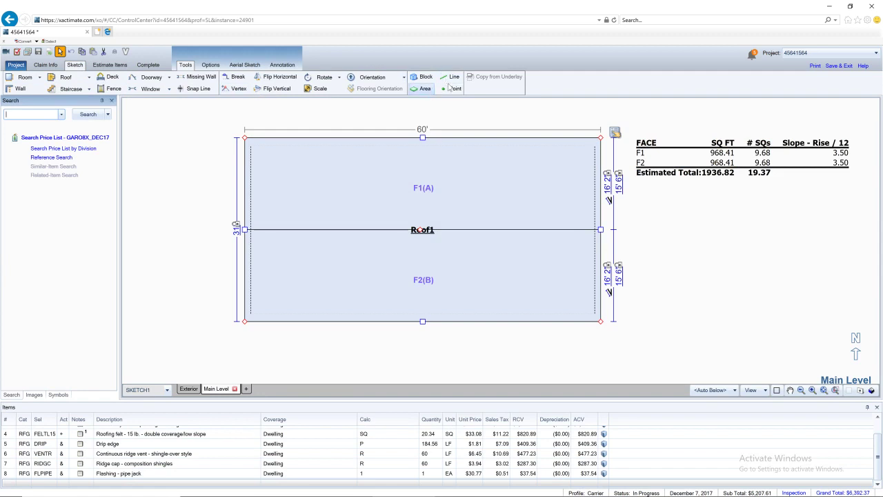
Break Roof1's bottom edge and raise a 24'8" gable there, then show Roof1's line items
click(234, 77)
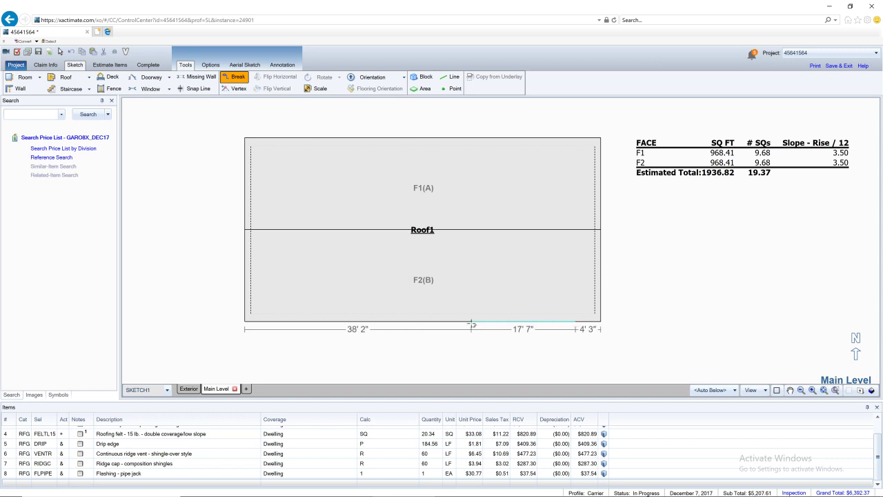
click(429, 323)
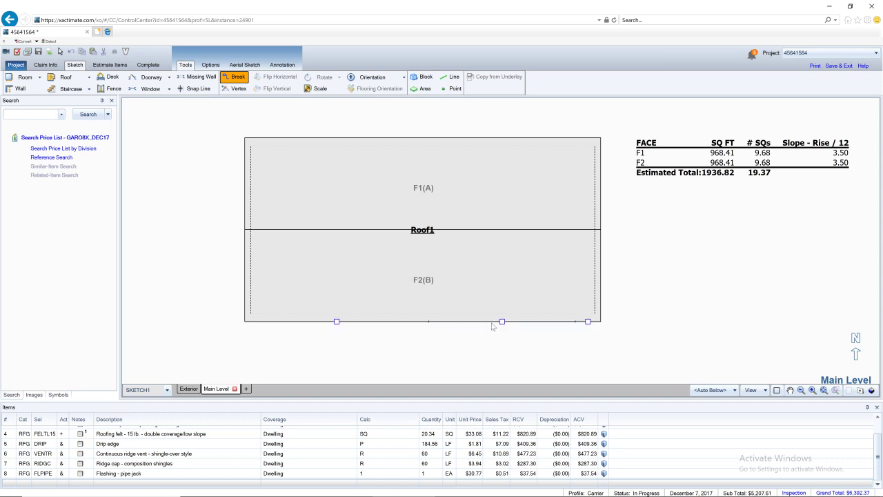
click(502, 321)
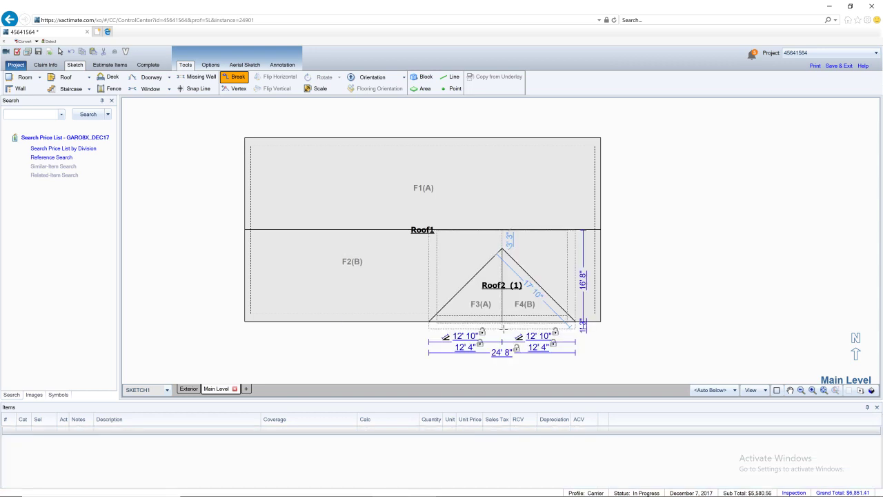
click(107, 65)
click(74, 145)
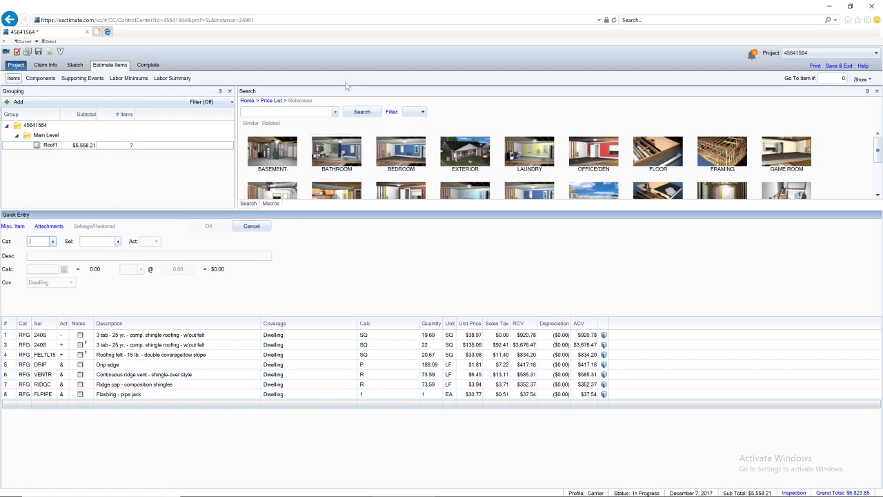
Add an Ice & water shield line with its quantity calculated as VAL*3
click(276, 111)
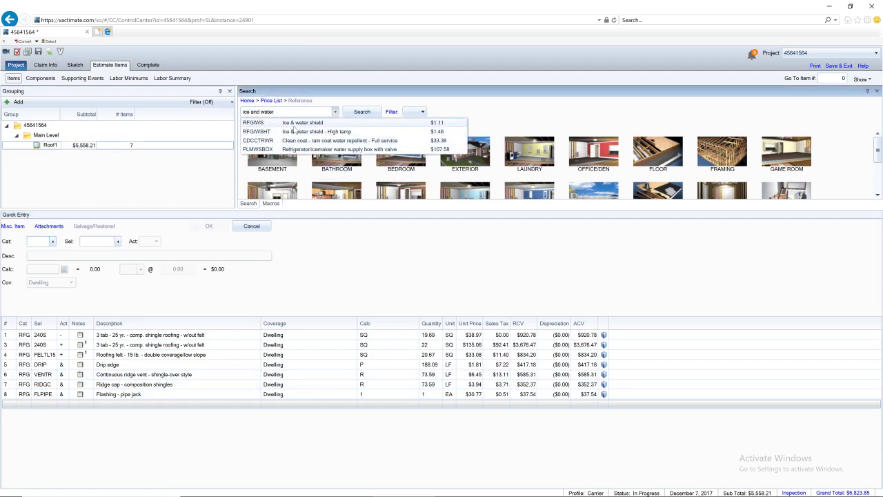
click(276, 127)
click(377, 404)
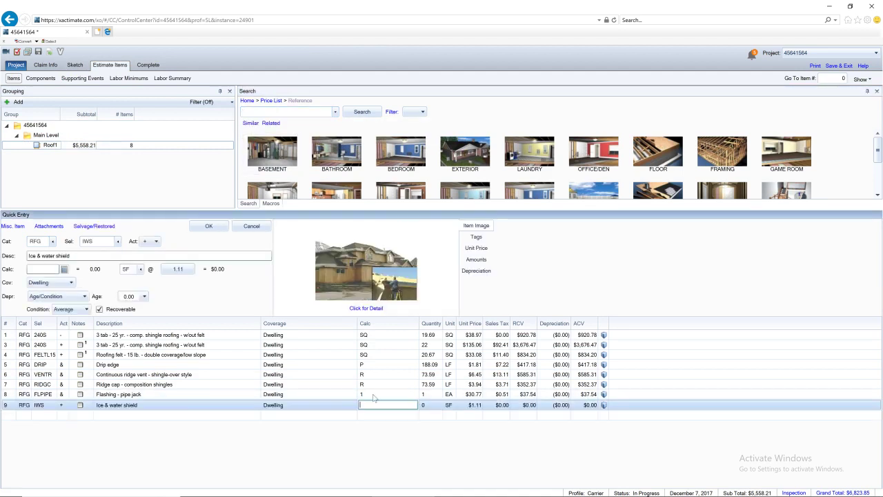
text(VAL*3)
key(Return)
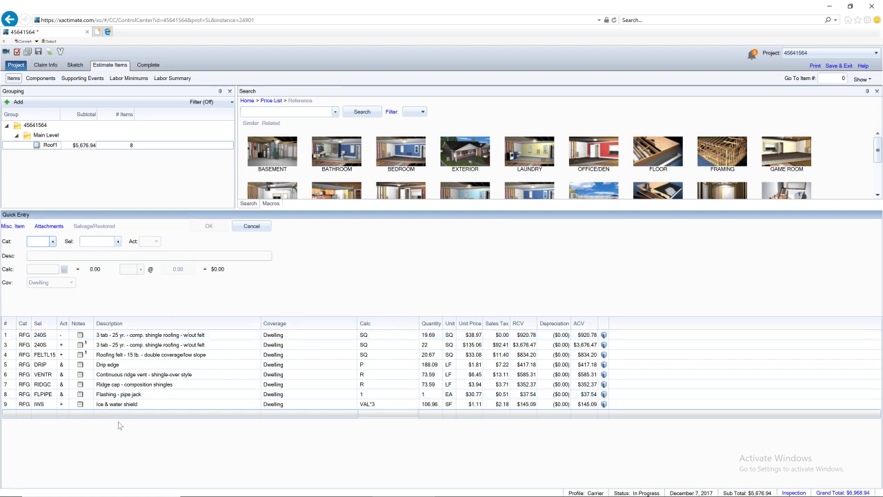
Search 'roll roofing' and add the Roll roofing lines to the estimate
click(289, 111)
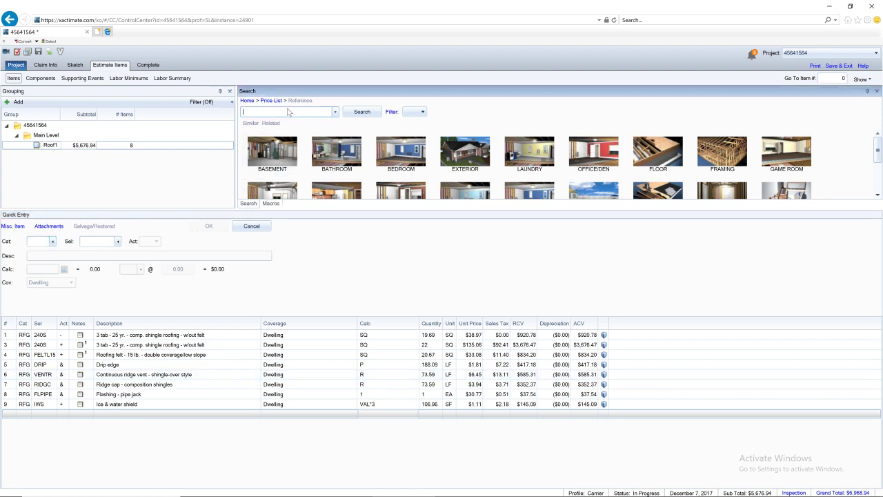
text(roll roof)
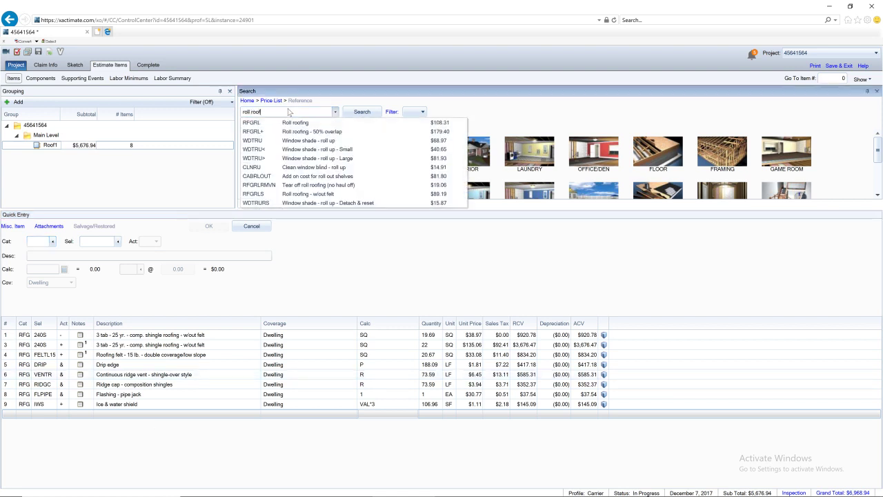
text(ing)
key(Down)
key(Return)
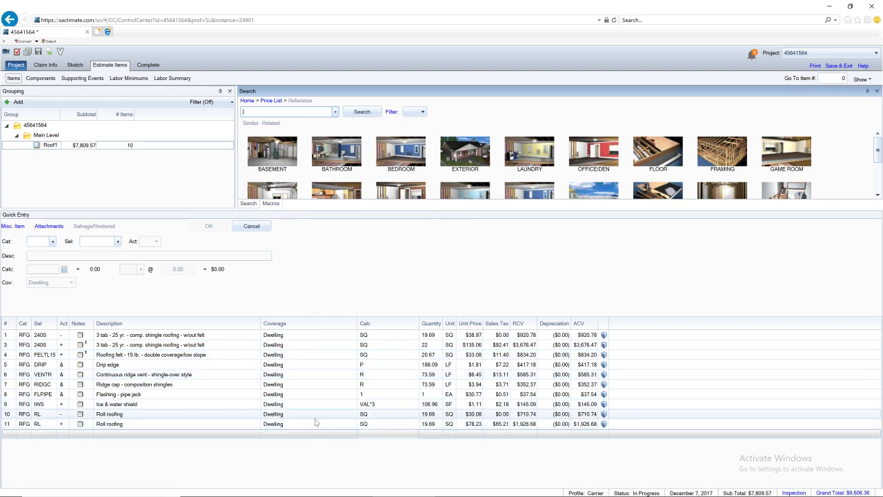
click(142, 414)
Delete the Roll roofing removal line from the estimate
right_click(143, 414)
mouse_move(178, 330)
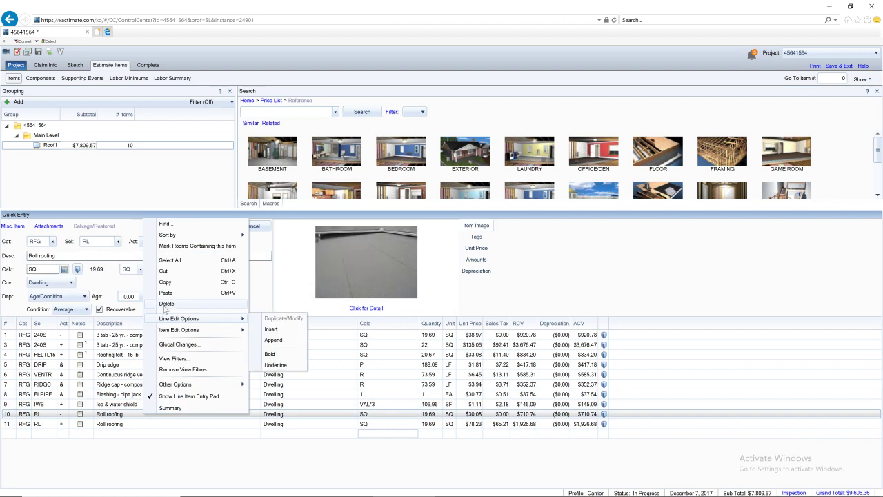
click(280, 341)
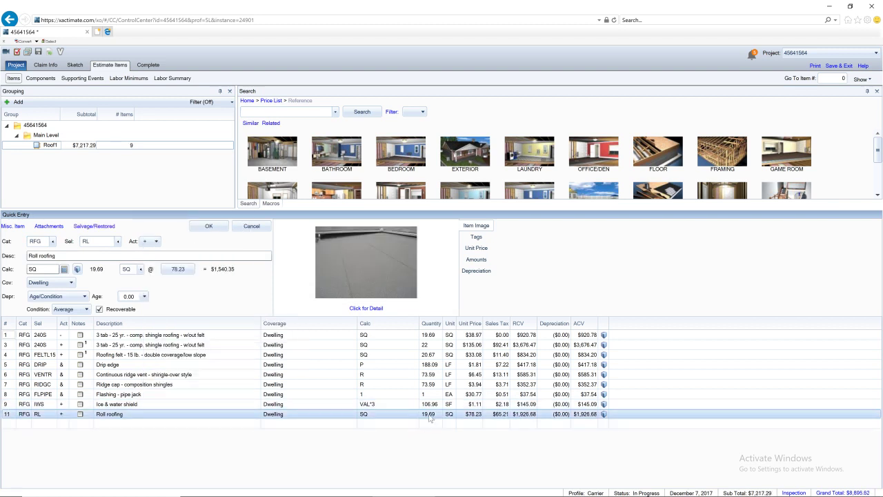
Restore the Ice & water shield calculation to VAL*3, giving 106.96 SF
click(430, 404)
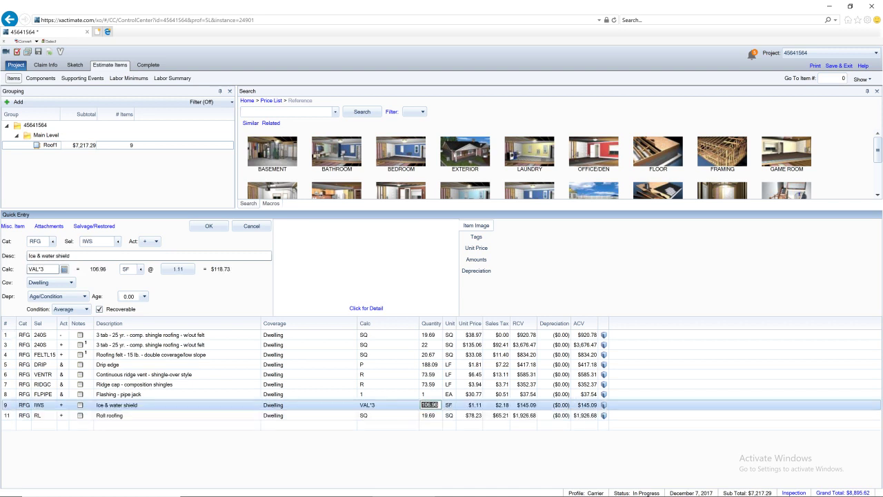
text(1)
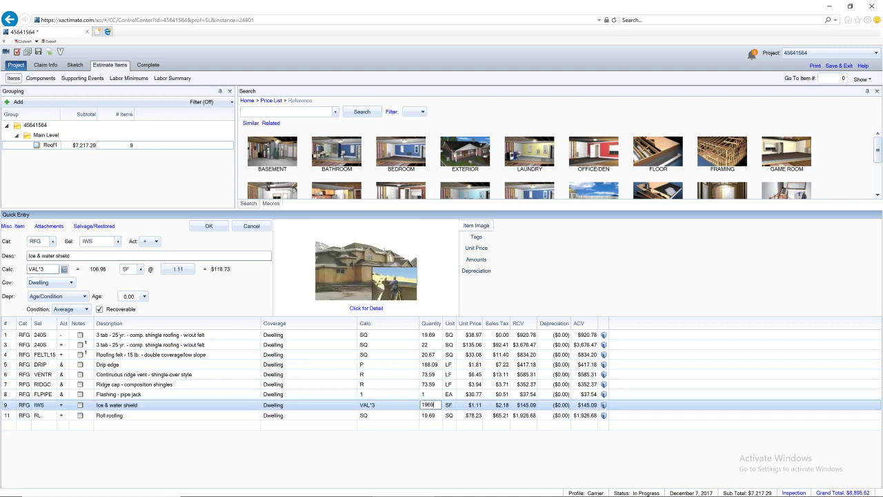
key(Return)
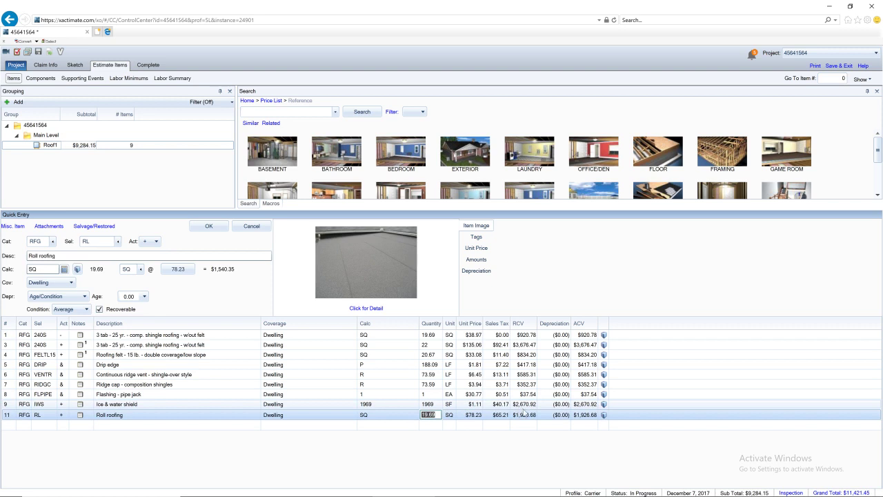
click(434, 405)
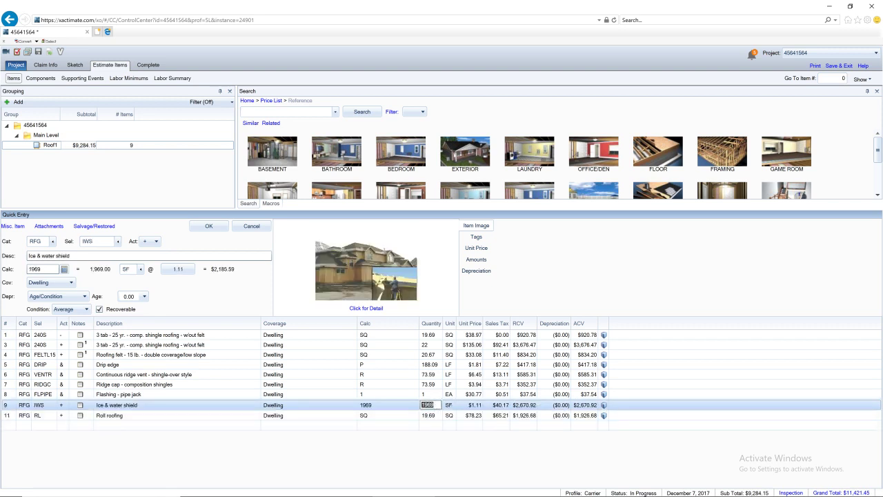
text(valu)
key(Return)
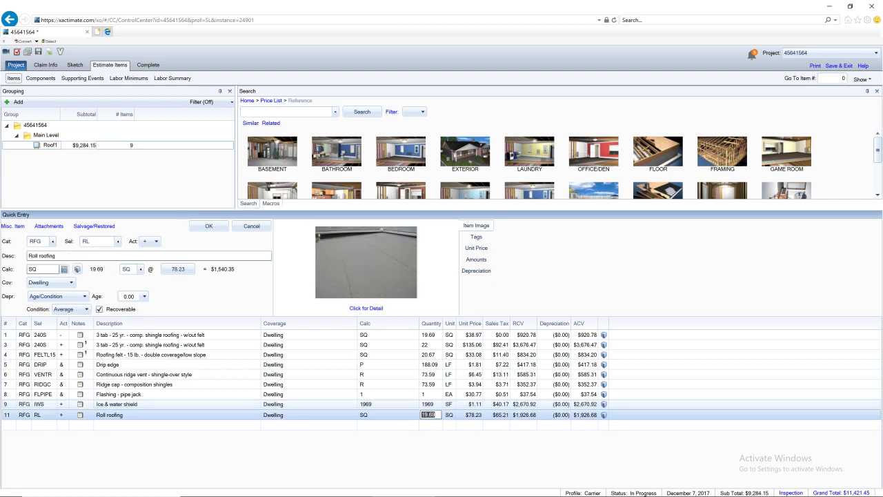
click(436, 407)
text(val*3)
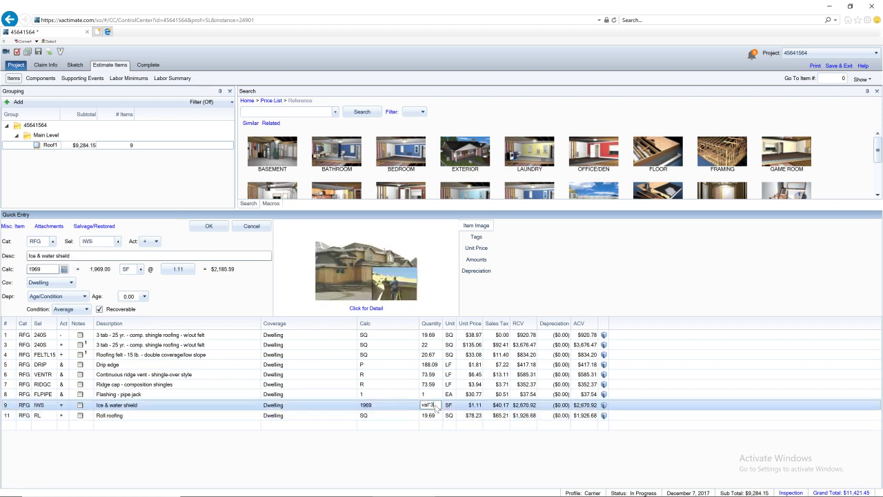
key(Return)
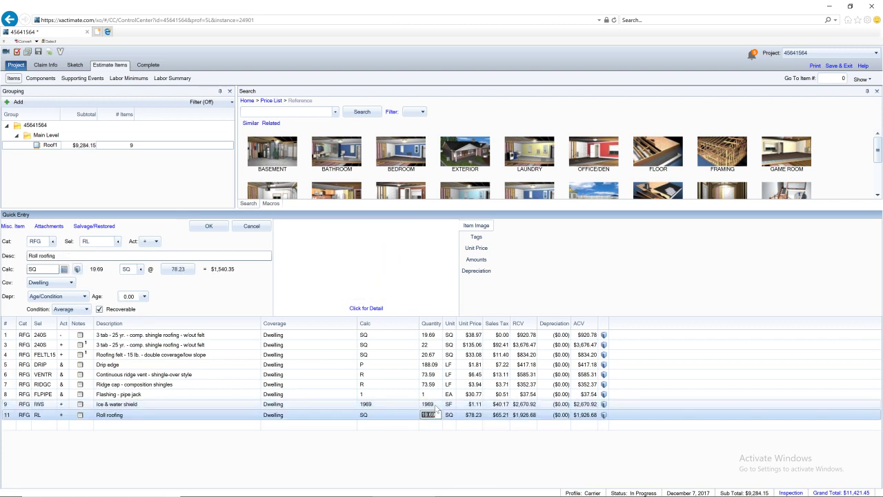
click(386, 405)
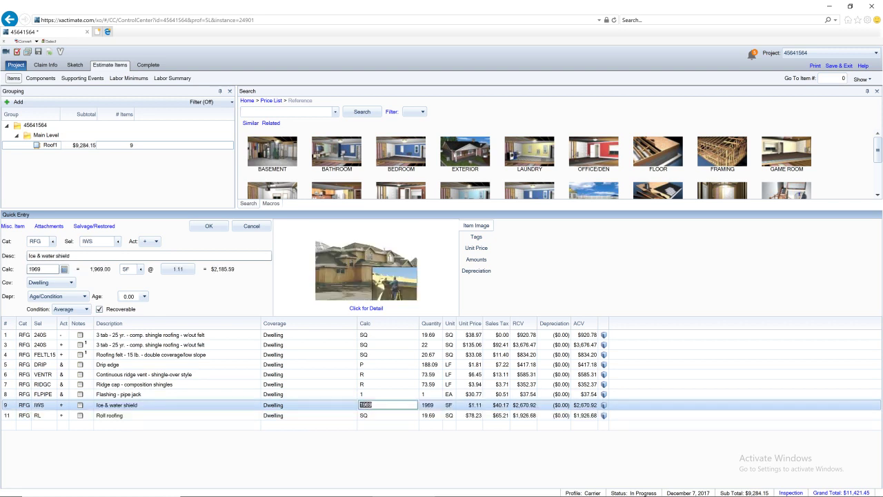
text(VAL*3)
key(Return)
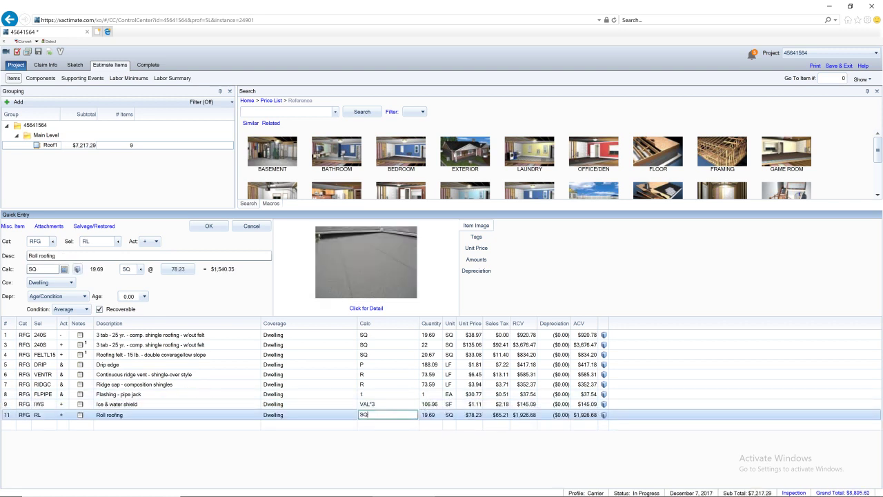
Set the Roll roofing quantity to 1.069 SQ and open the shingle line's 12.2% waste notes
key(F9)
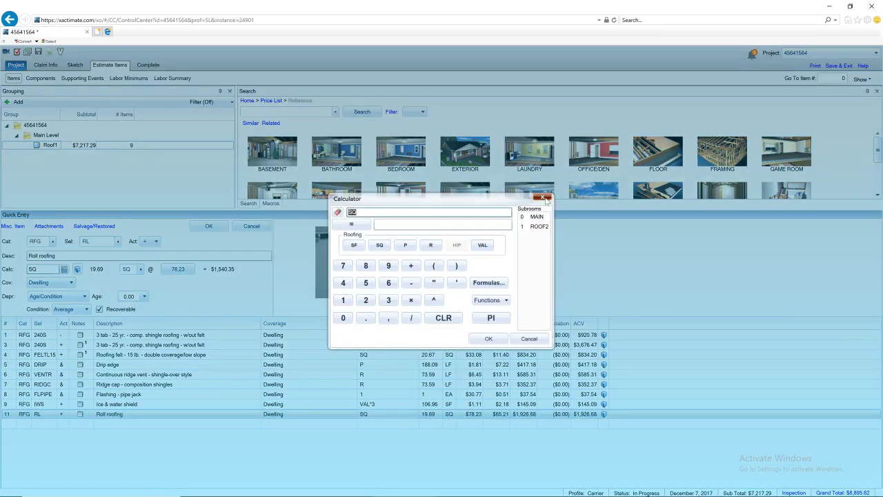
click(543, 198)
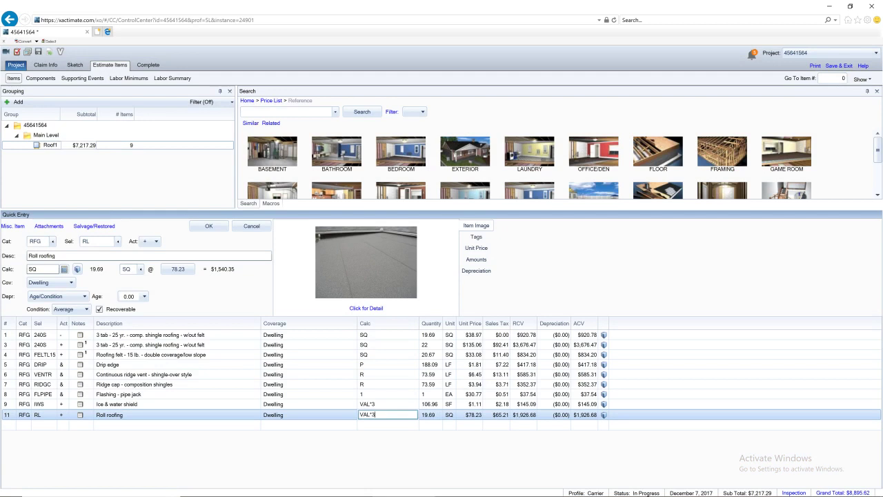
text(3)
key(Return)
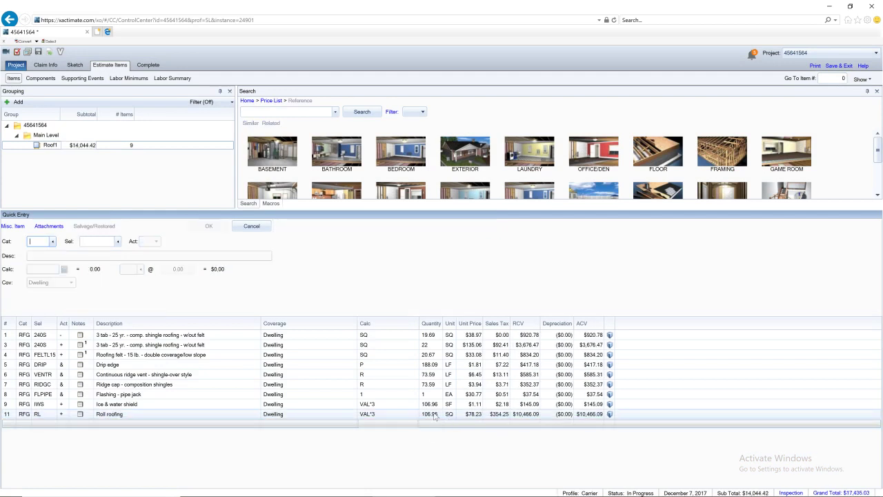
click(434, 416)
click(431, 415)
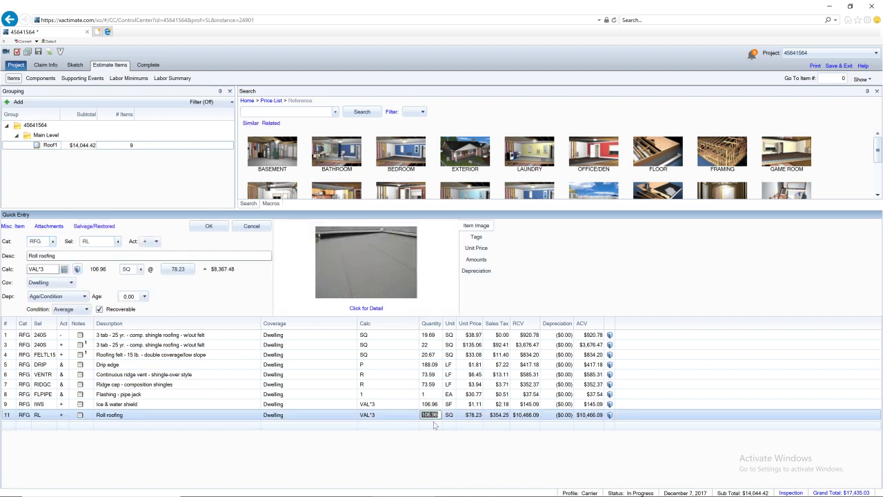
text(1)
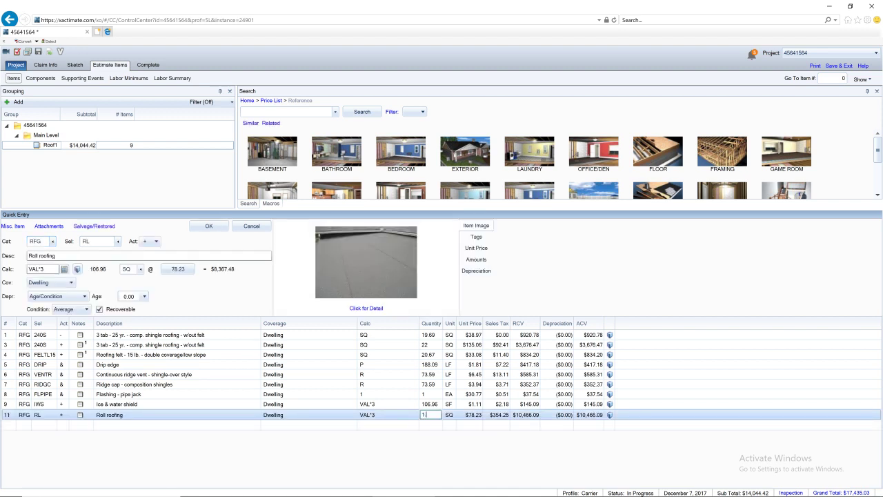
key(Return)
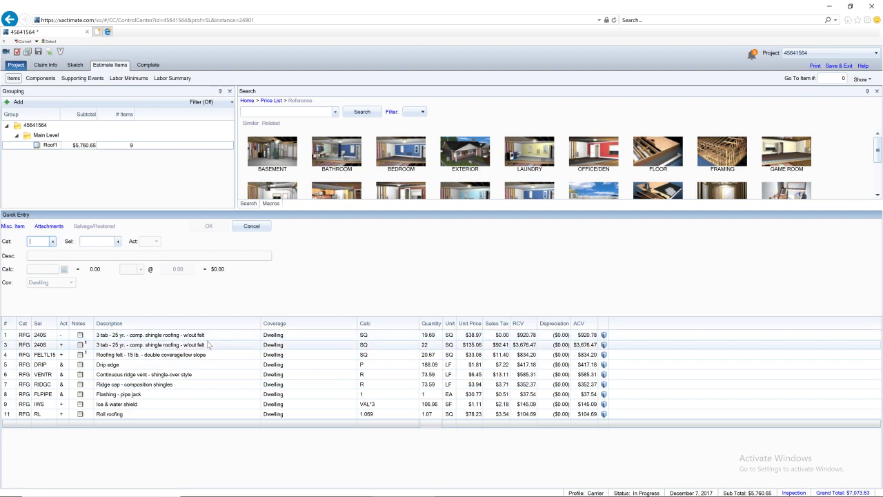
click(125, 345)
click(80, 345)
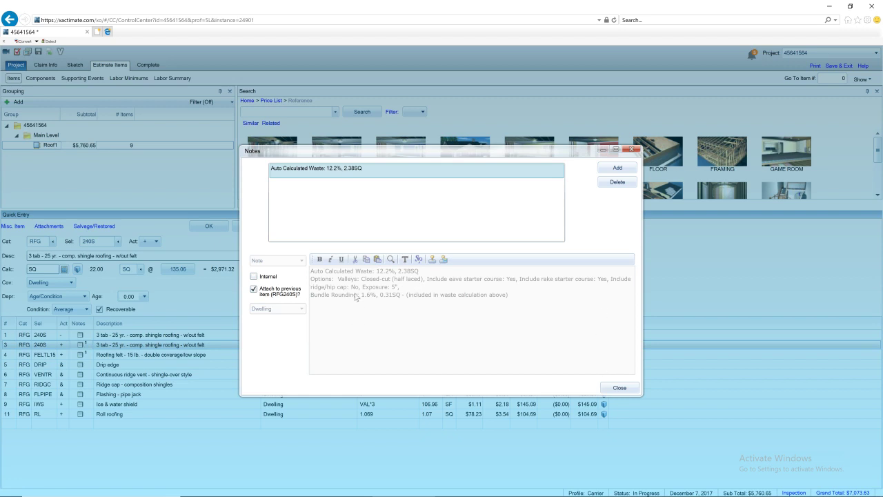
Close the shingle waste notes and open the ridge cap line (73.59 LF) for editing
click(619, 388)
click(50, 385)
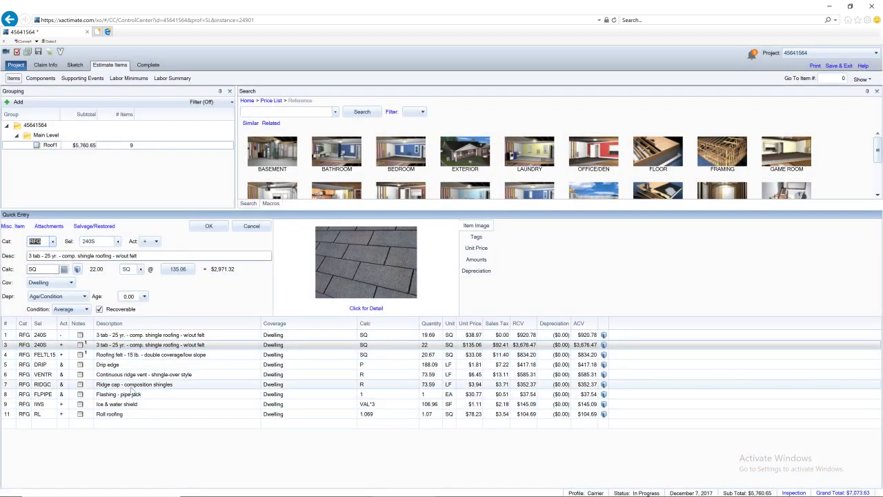
click(64, 390)
click(65, 388)
click(67, 384)
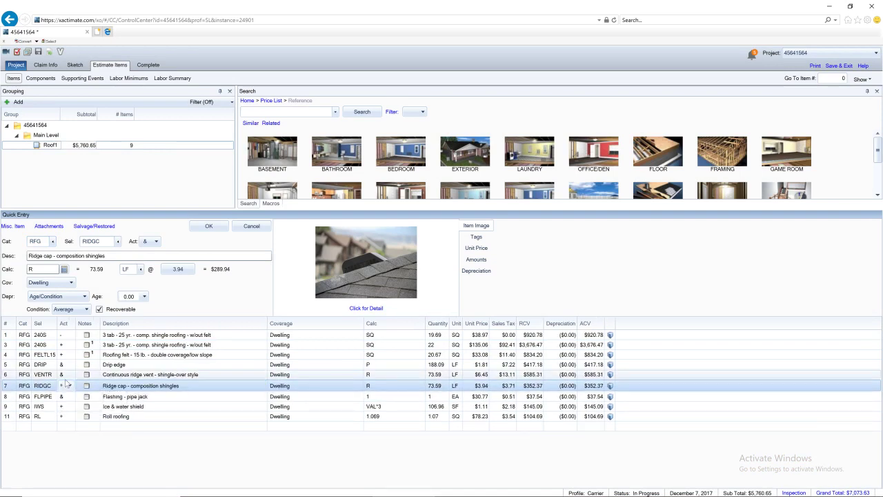
click(64, 374)
Switch the ridge vent, drip edge and ridge cap lines to + Replace only ($5.83, $1.56, $2.48)
click(69, 375)
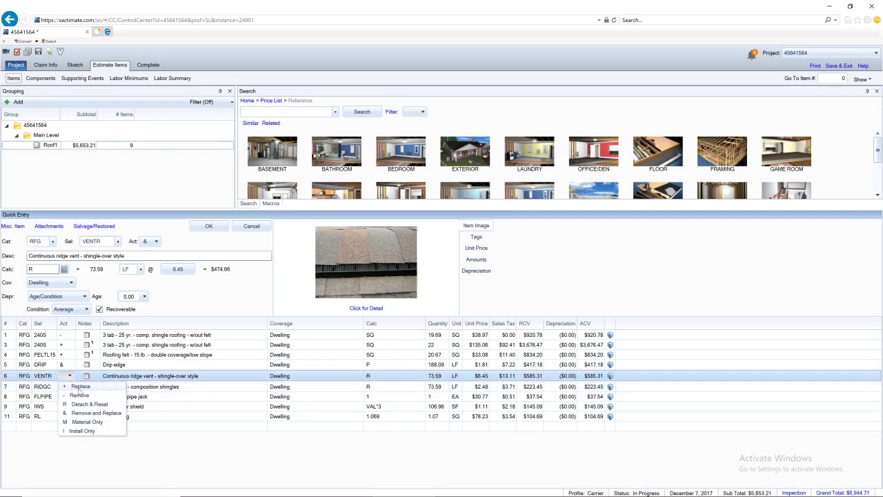
click(80, 386)
click(66, 366)
click(69, 365)
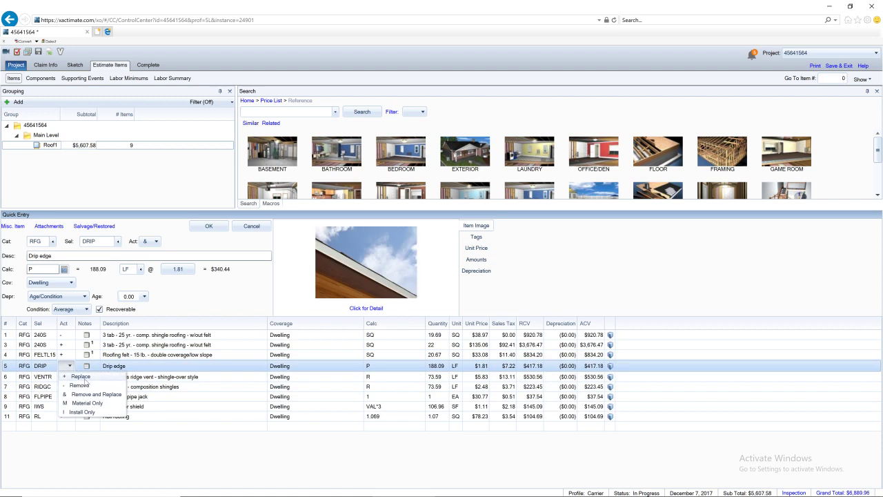
click(80, 376)
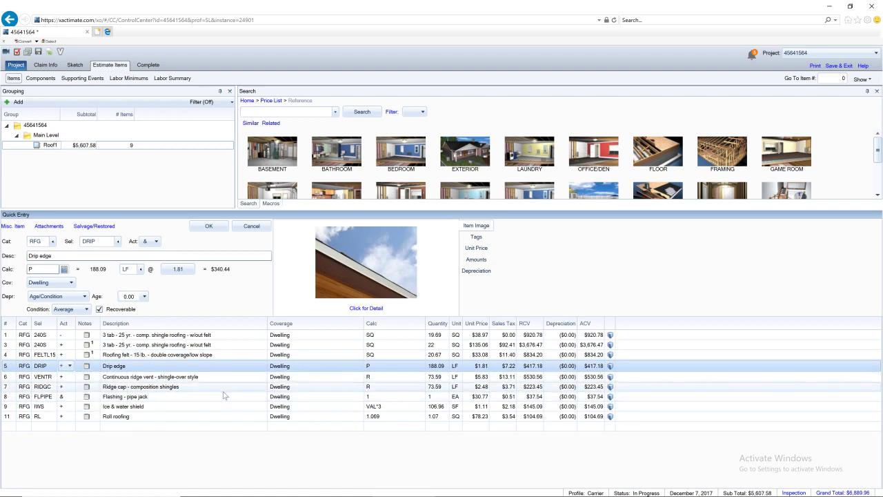
click(204, 378)
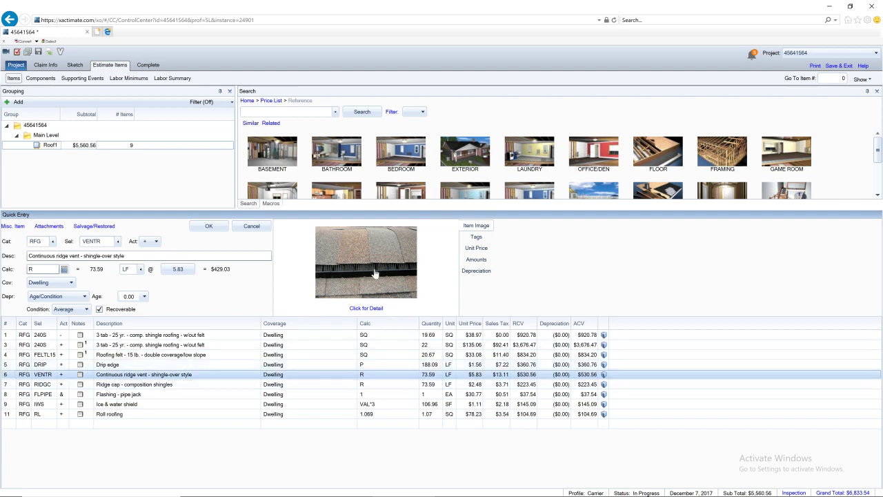
Add the RFGRIDGC+ high-profile ridge cap line at 73.59 LF ($5.63), reviewing its item details
click(366, 308)
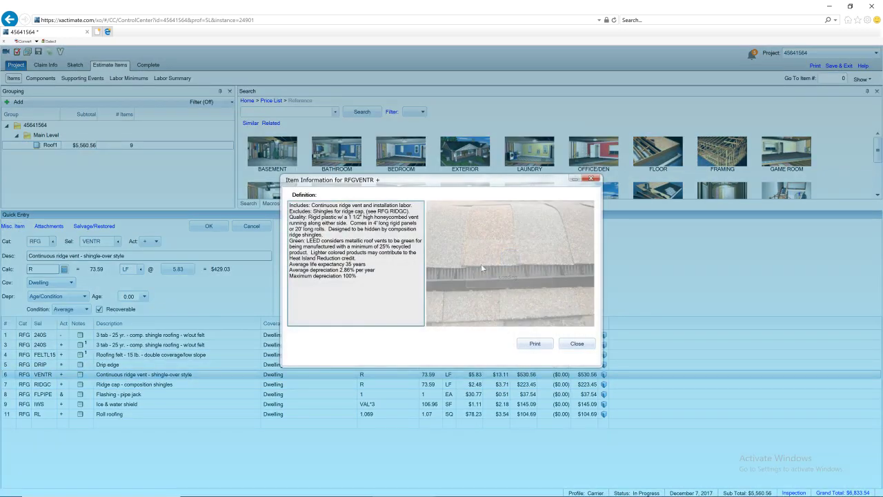
click(592, 180)
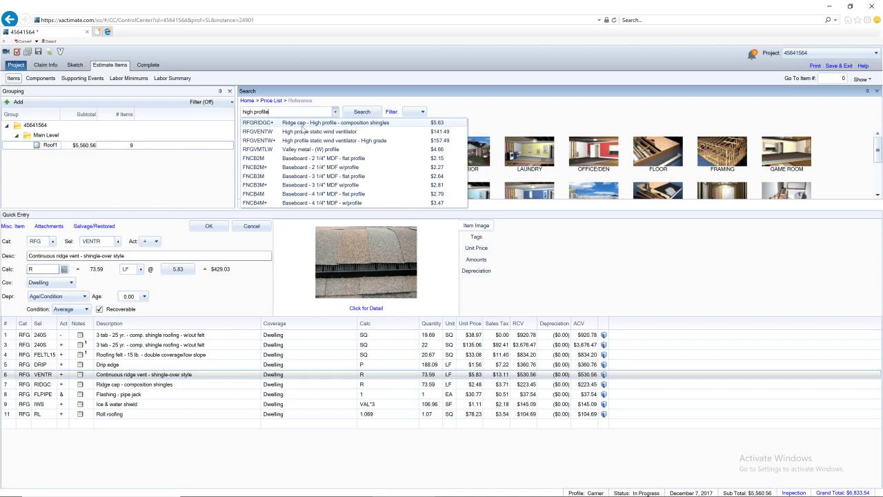
click(301, 125)
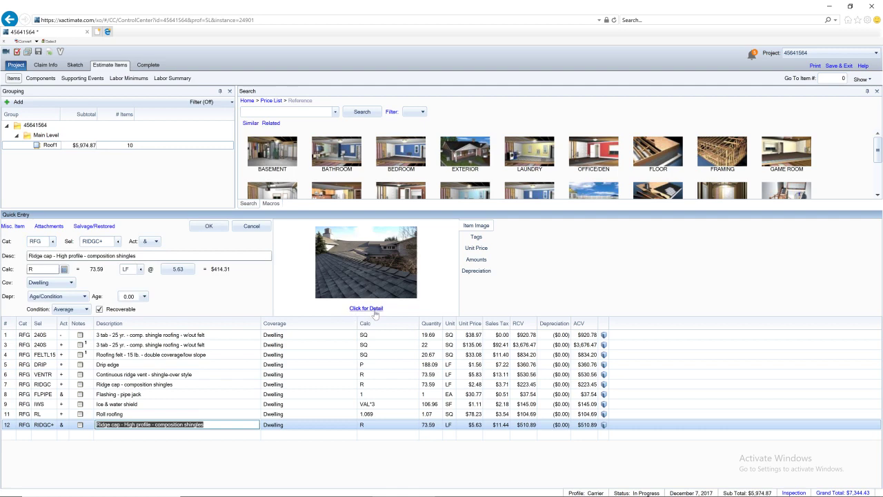
click(366, 308)
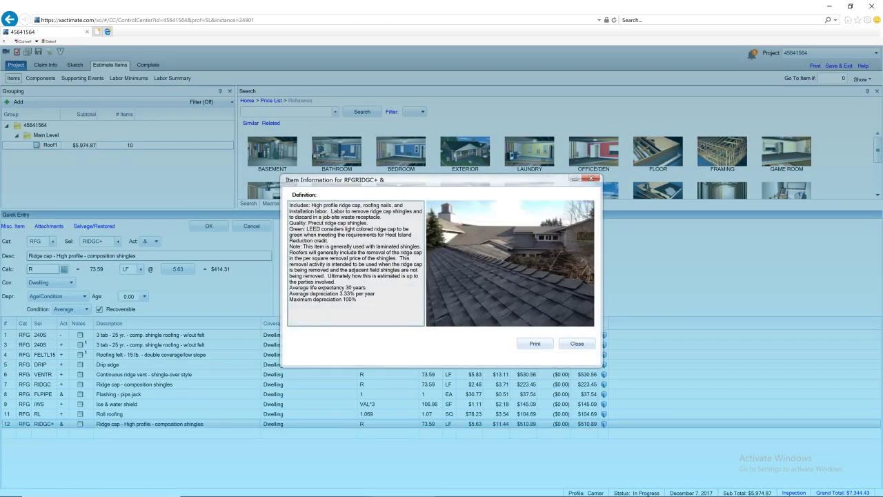
mouse_move(290, 226)
mouse_down()
mouse_move(275, 230)
mouse_move(289, 223)
mouse_up()
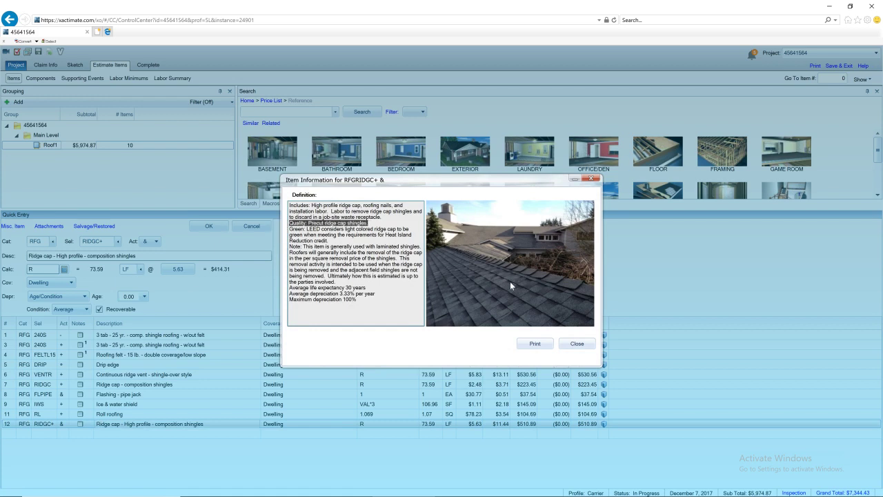
click(584, 343)
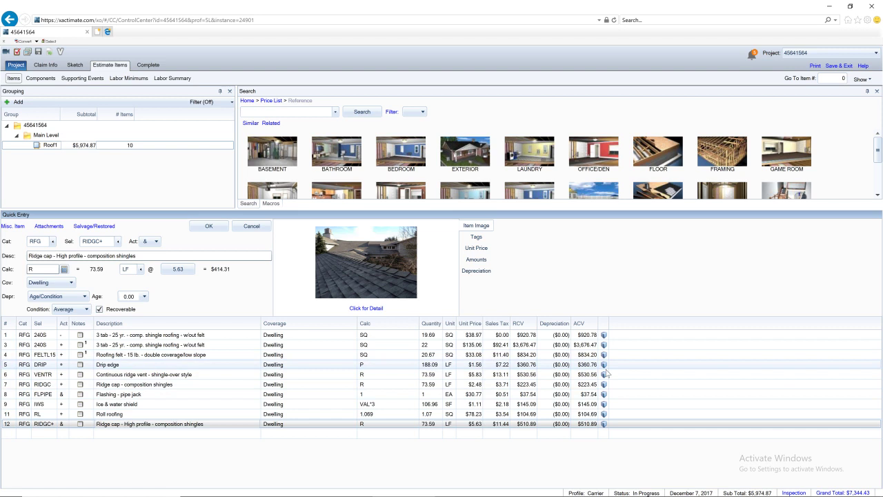
Add the SFGGUTA 6" aluminum gutter line with quantity EAVE+20+20+20+20 (177.81 LF)
click(286, 112)
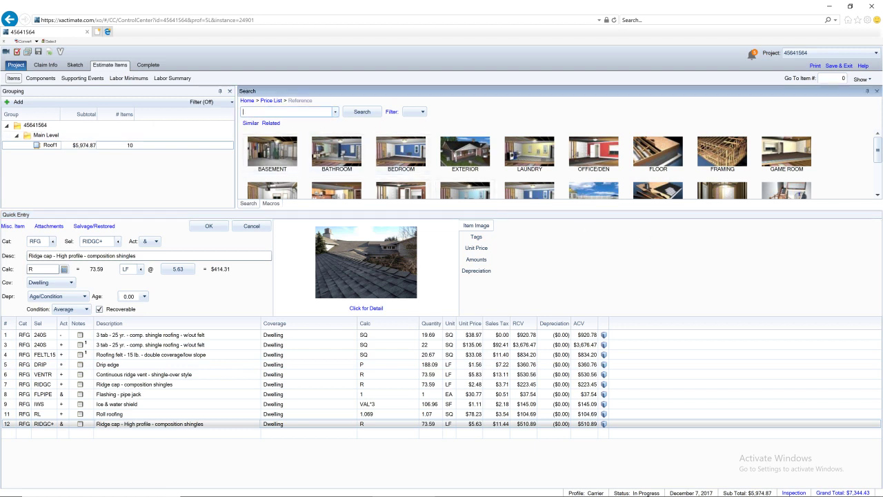
text(gutter)
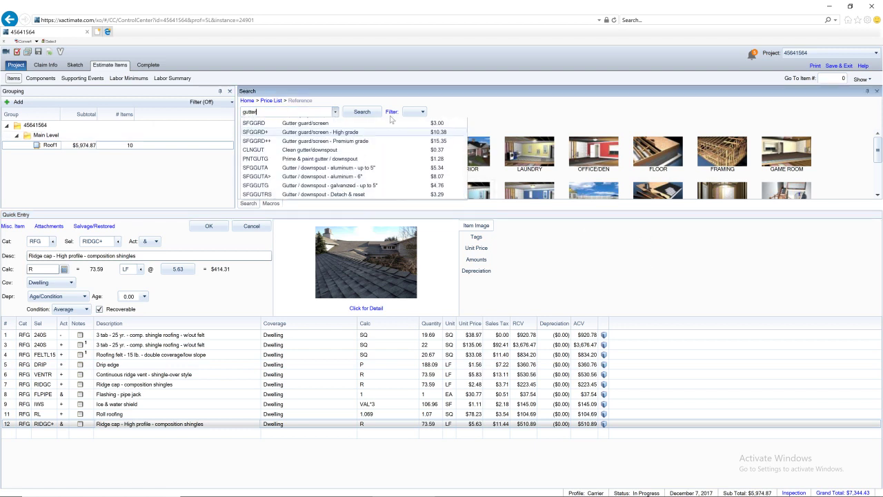
click(355, 186)
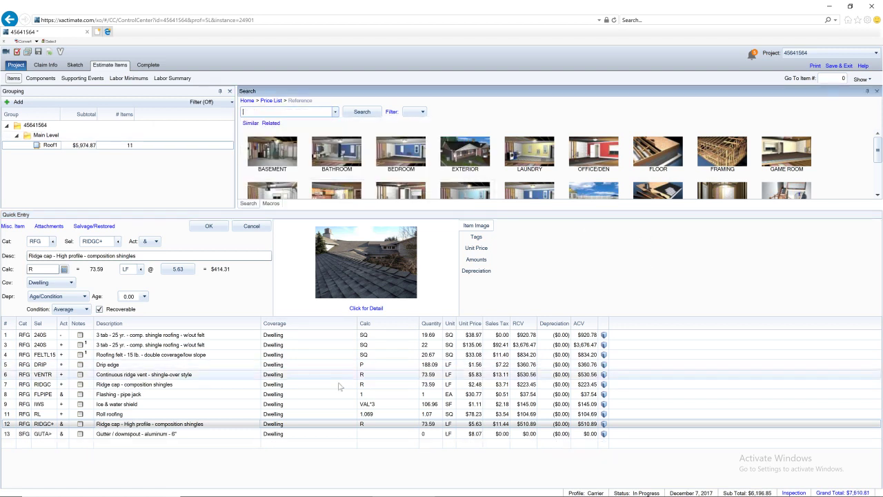
text(EAVE)
key(Return)
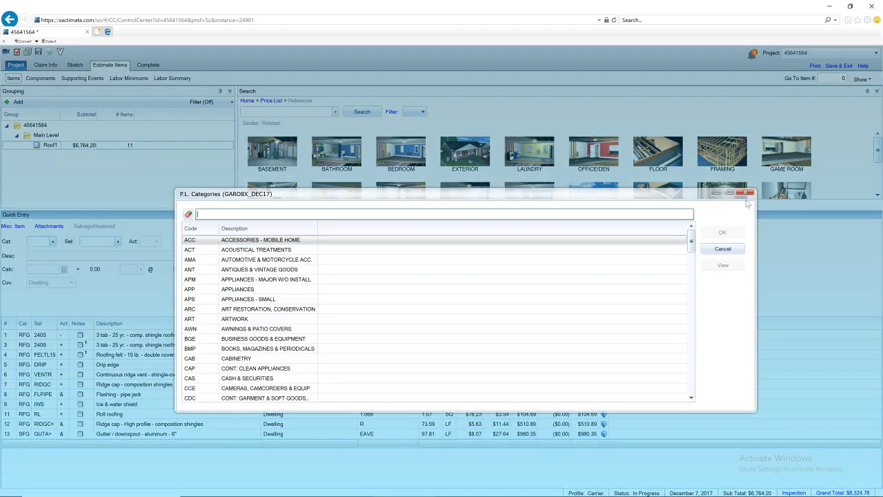
click(745, 193)
click(403, 437)
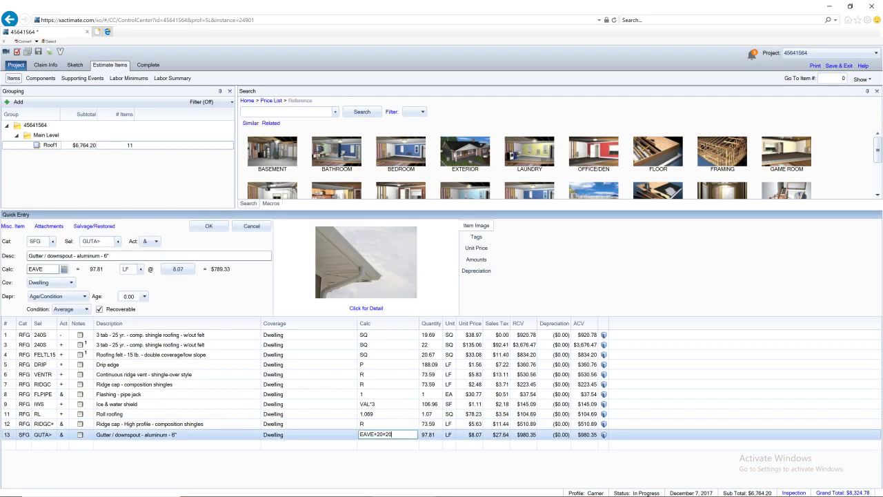
text(+20+20+20+20)
key(Return)
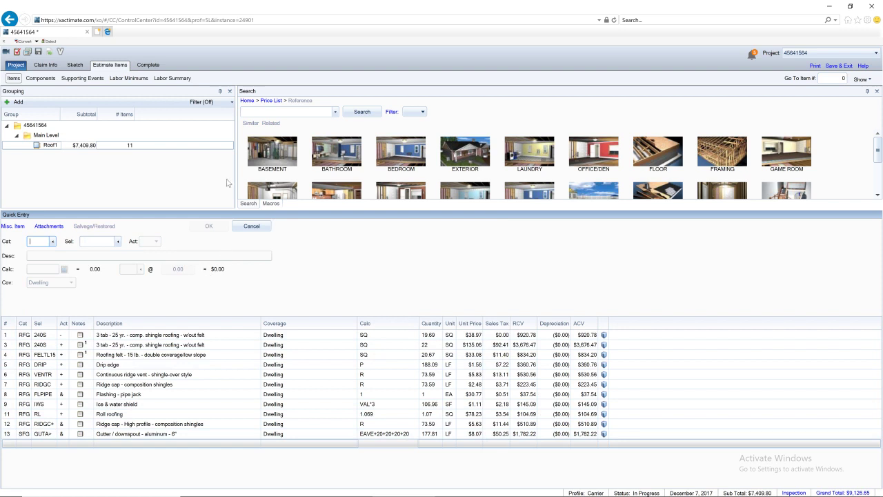
Search 'additional' and add the RFGHIGH high-roof additional charge lines
click(286, 112)
text(addit)
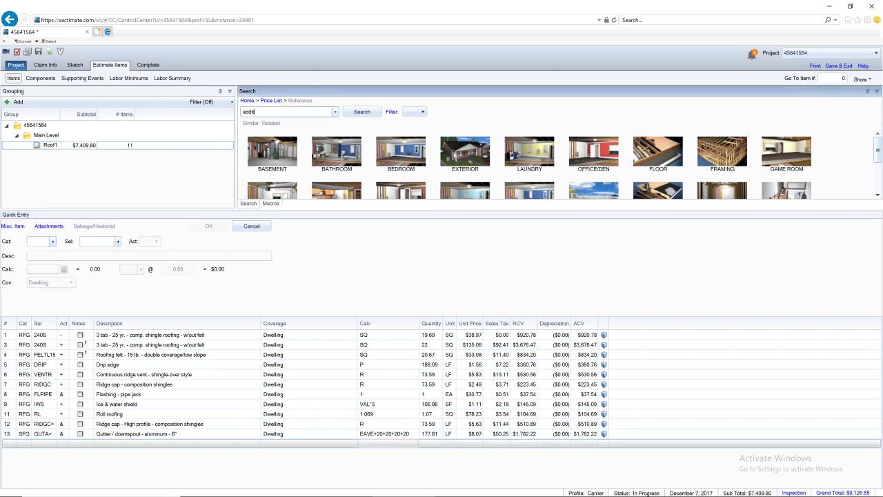
text(ional)
key(Down)
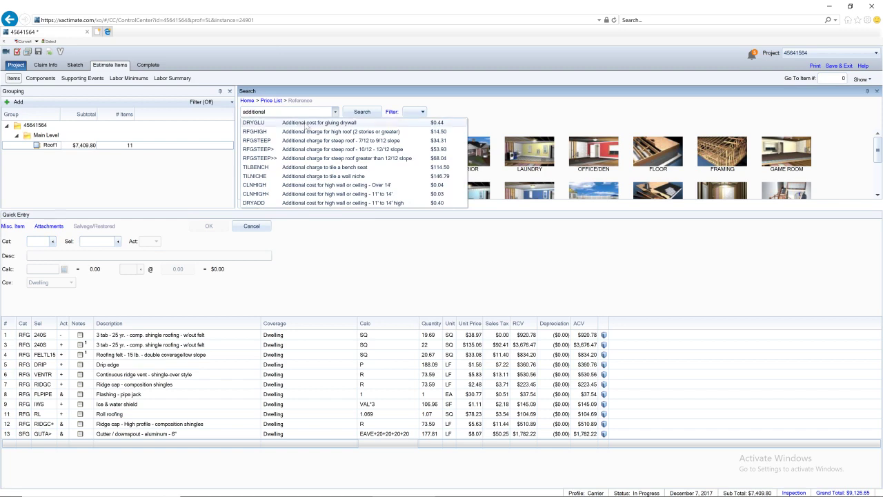
key(shift+Down)
key(Return)
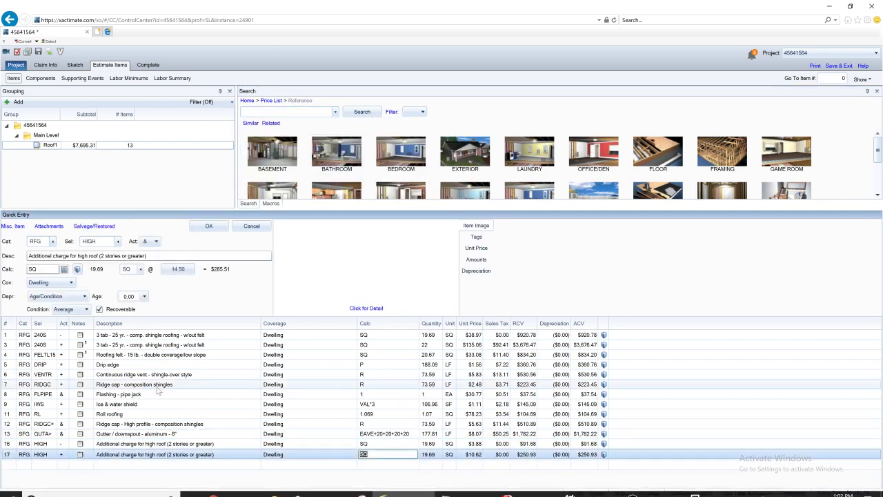
Inspect the item properties of the high-roof charge lines 16 and 17 without changes
click(77, 271)
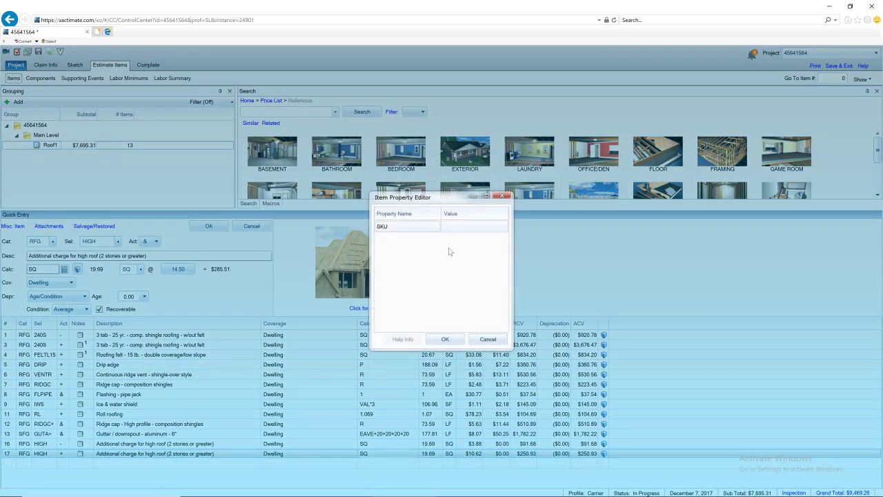
click(462, 337)
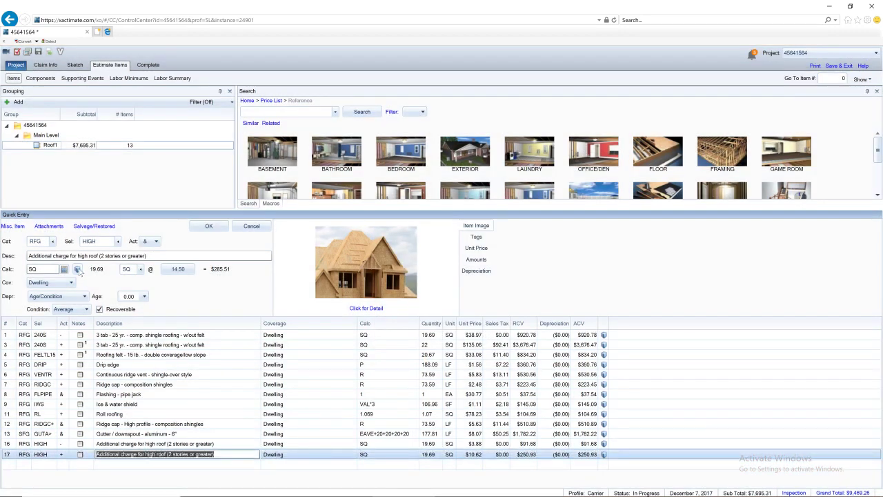
click(77, 269)
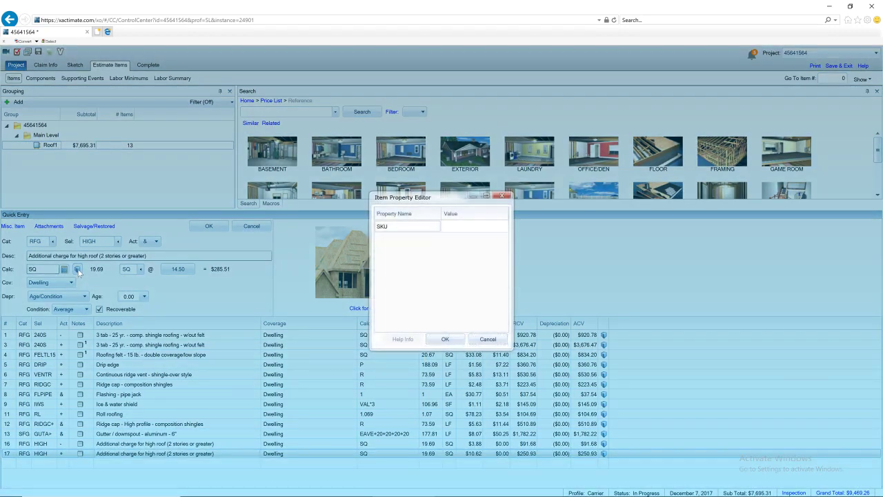
click(452, 342)
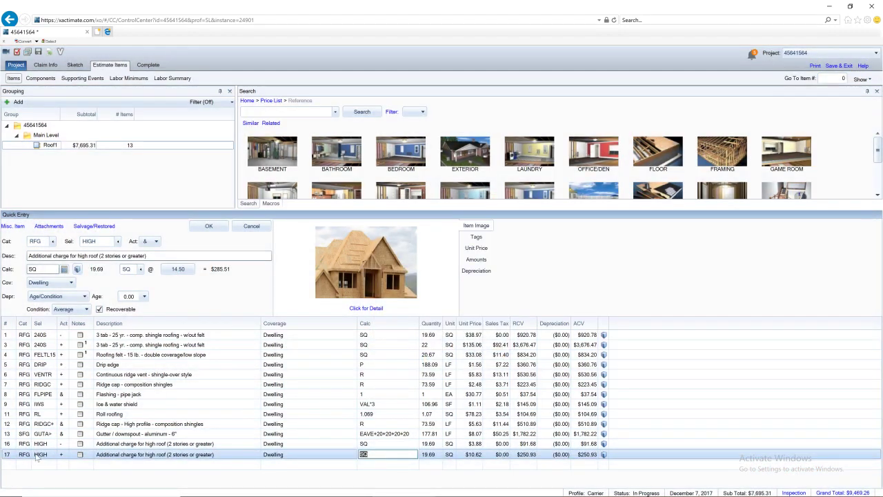
click(39, 455)
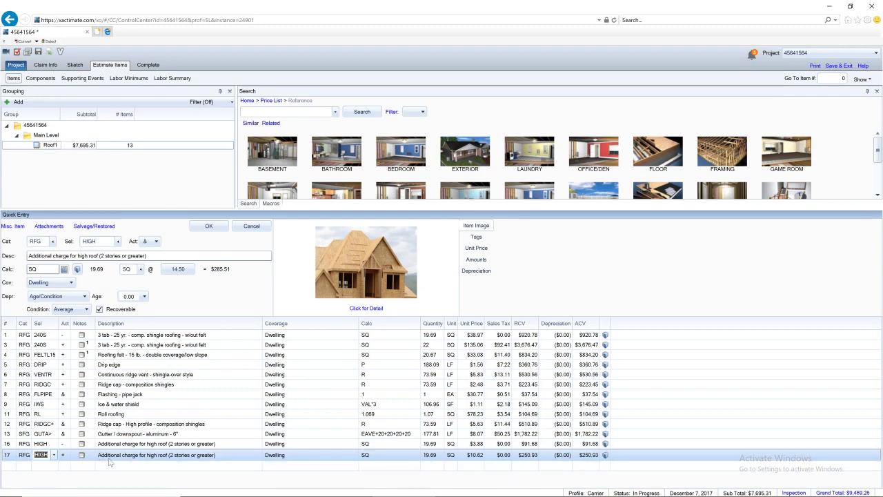
click(103, 456)
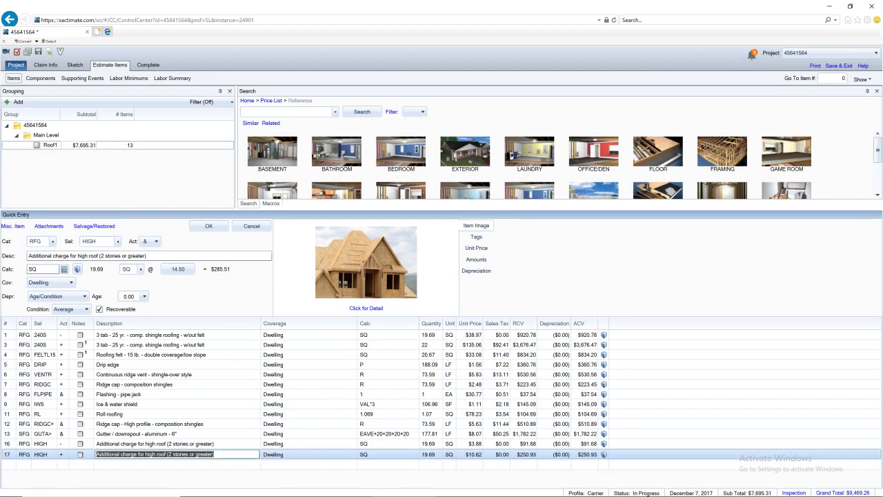
click(77, 268)
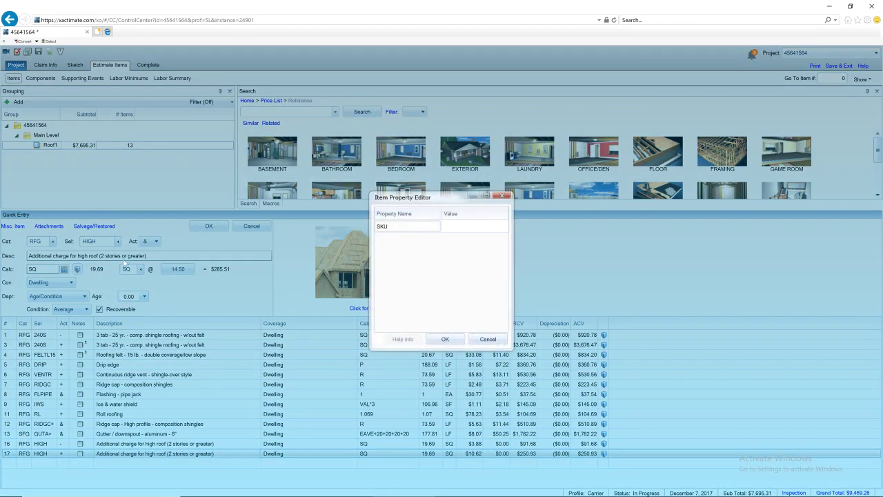
click(436, 231)
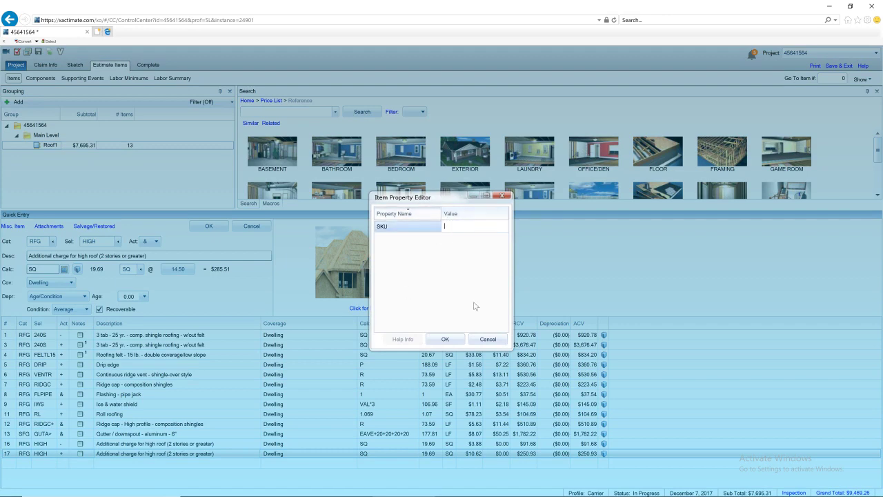
click(445, 339)
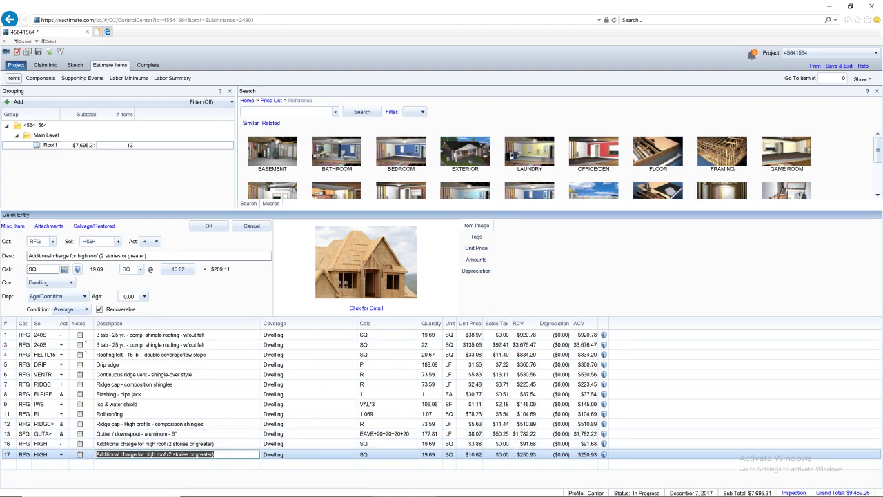
click(152, 445)
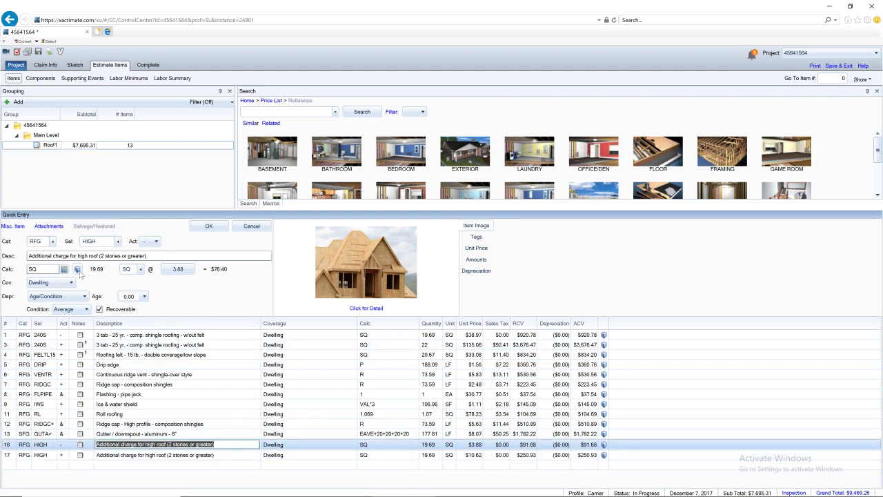
click(78, 270)
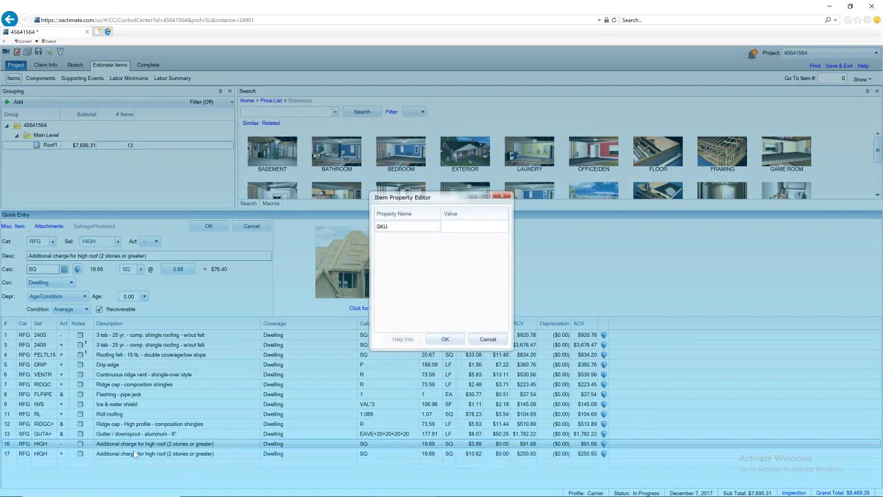
click(445, 340)
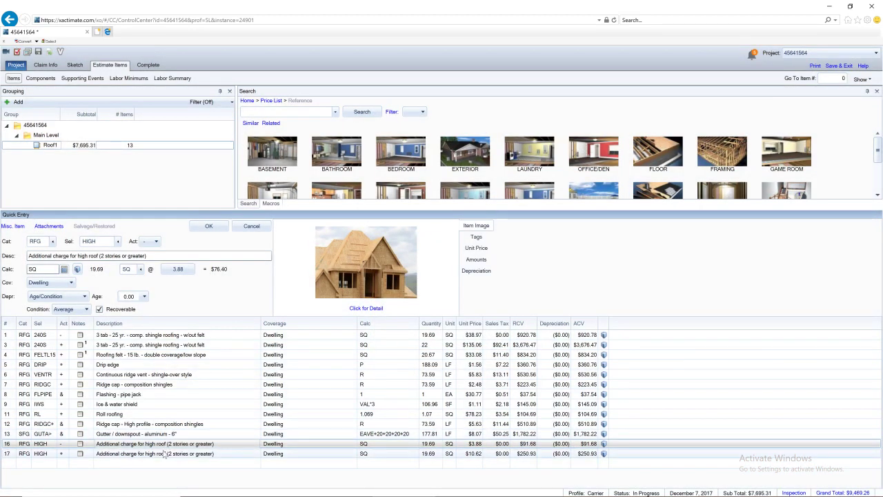
Set line 17's waste to Auto Calculate, raising it to 21.48 SQ ($228.12)
click(164, 454)
click(78, 270)
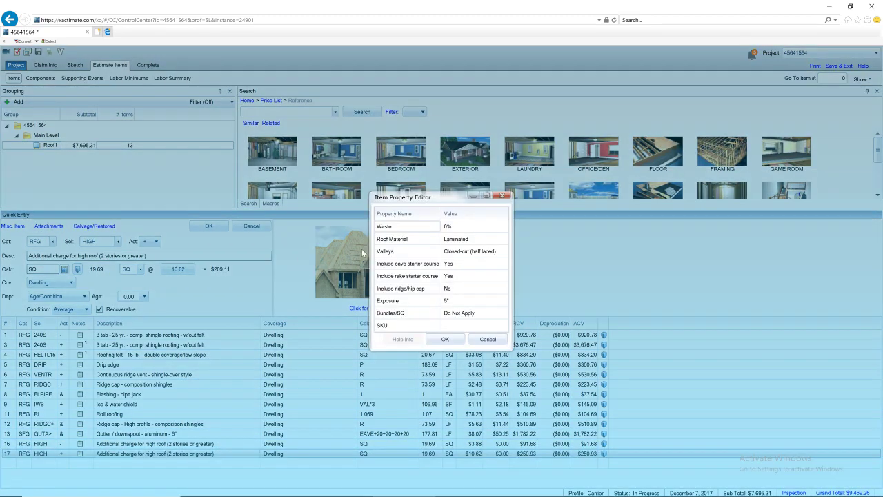
click(455, 227)
click(463, 226)
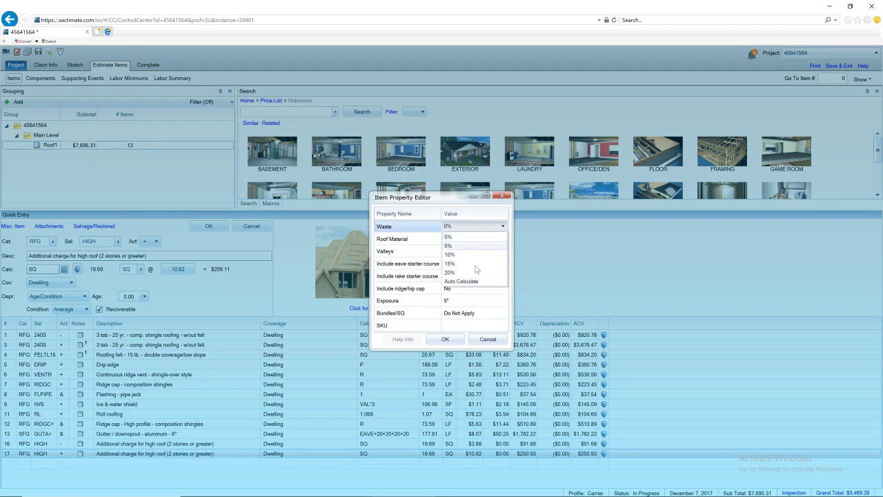
click(473, 280)
click(450, 341)
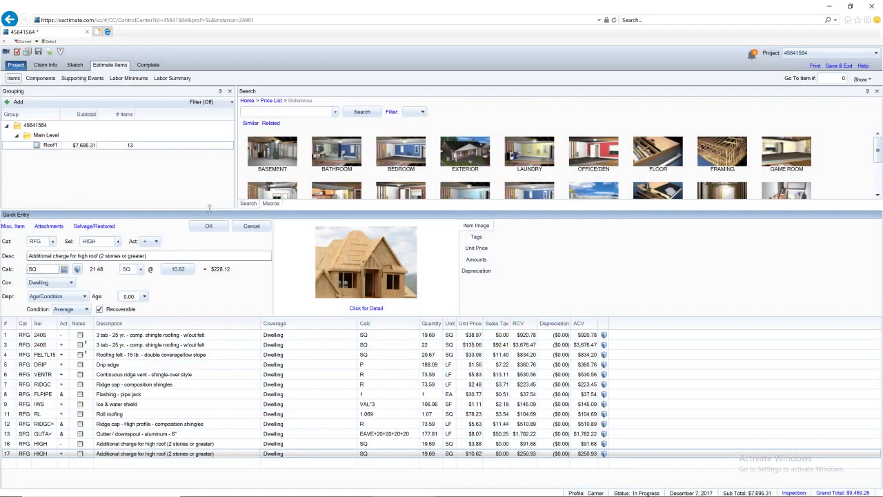